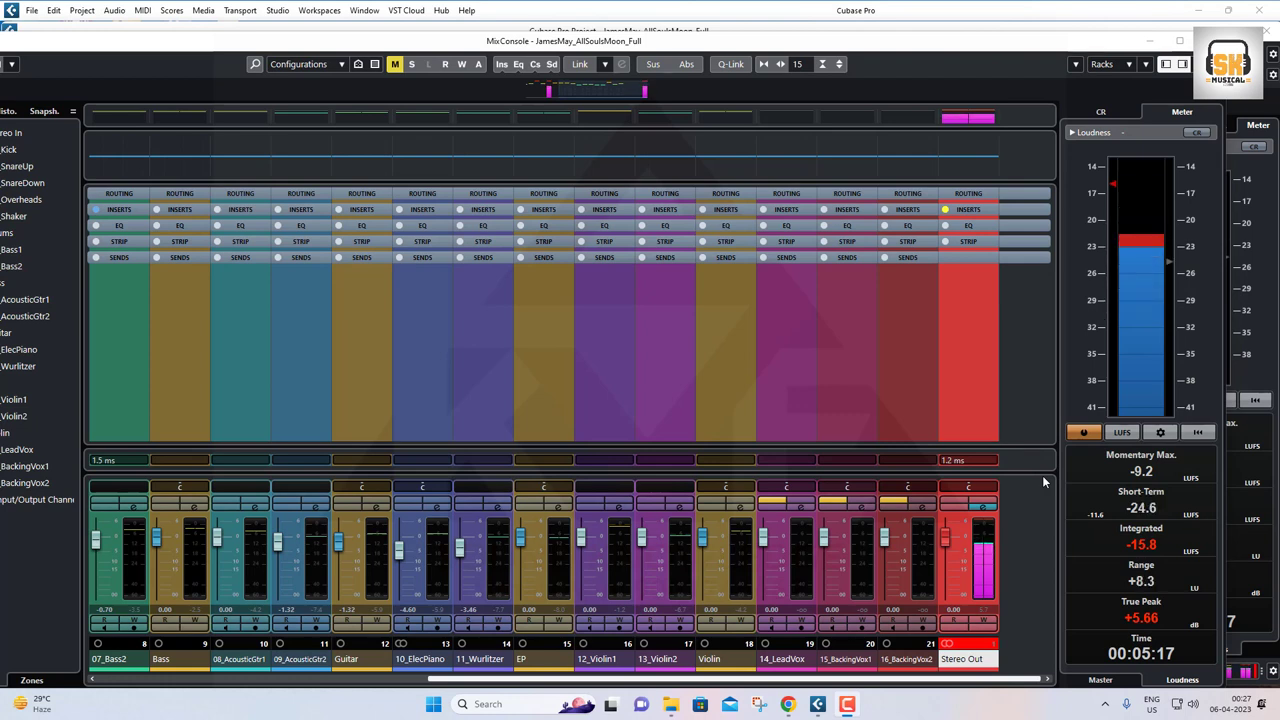
mouse_move(963, 325)
mouse_down()
mouse_move(1009, 308)
mouse_move(990, 343)
mouse_move(1020, 321)
mouse_up()
mouse_move(958, 645)
mouse_down()
mouse_move(942, 650)
mouse_move(950, 672)
mouse_move(990, 656)
mouse_move(945, 645)
mouse_up()
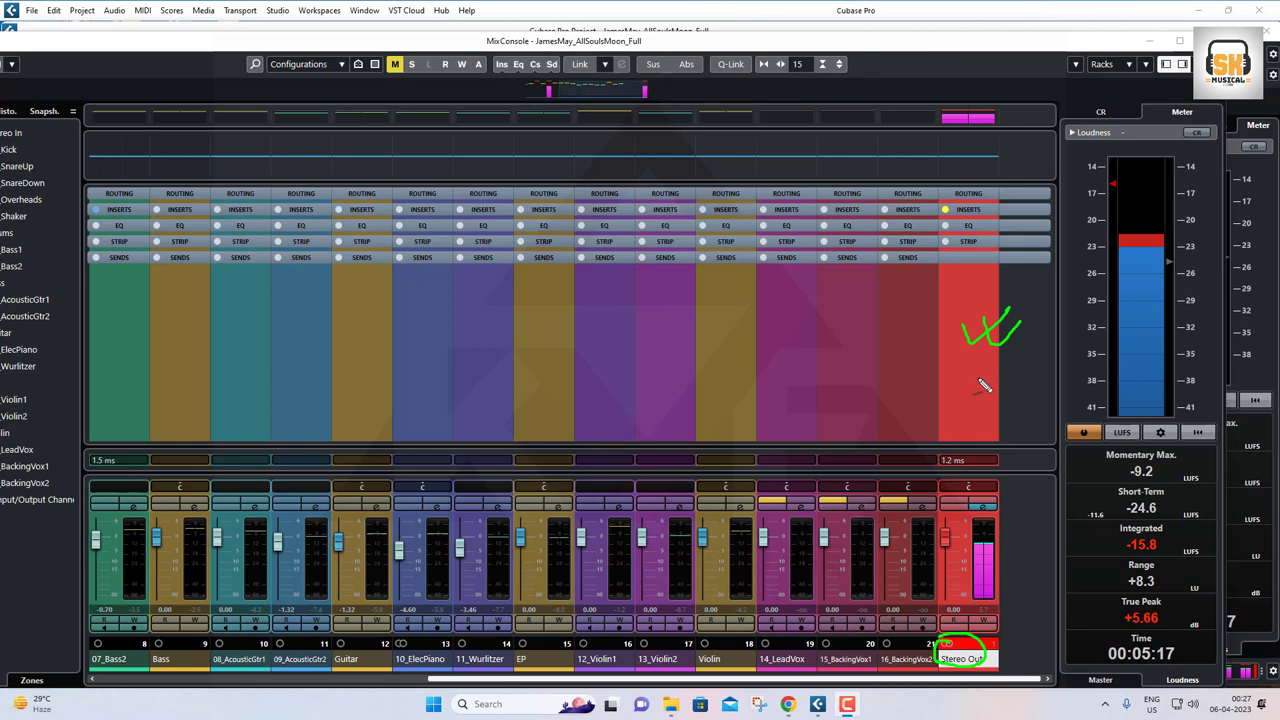
key(Escape)
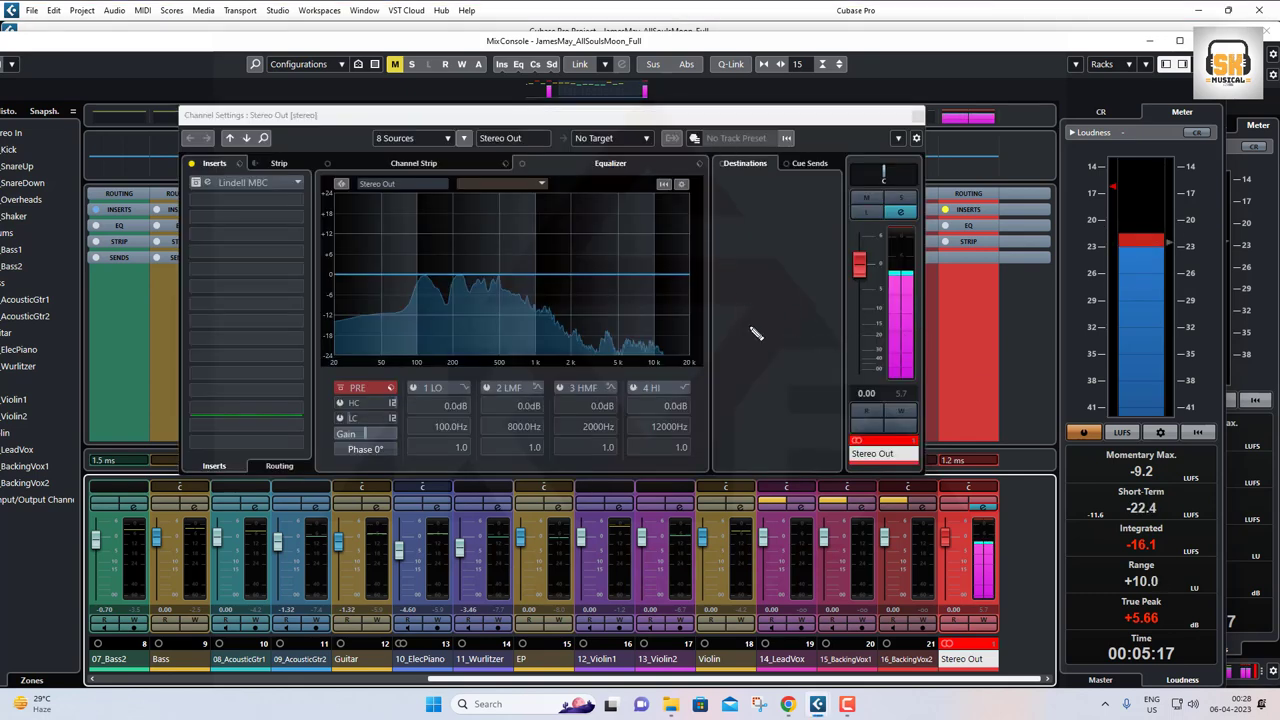
mouse_move(745, 316)
mouse_down()
mouse_move(760, 287)
mouse_move(752, 258)
mouse_move(726, 324)
mouse_move(782, 285)
mouse_move(745, 268)
mouse_up()
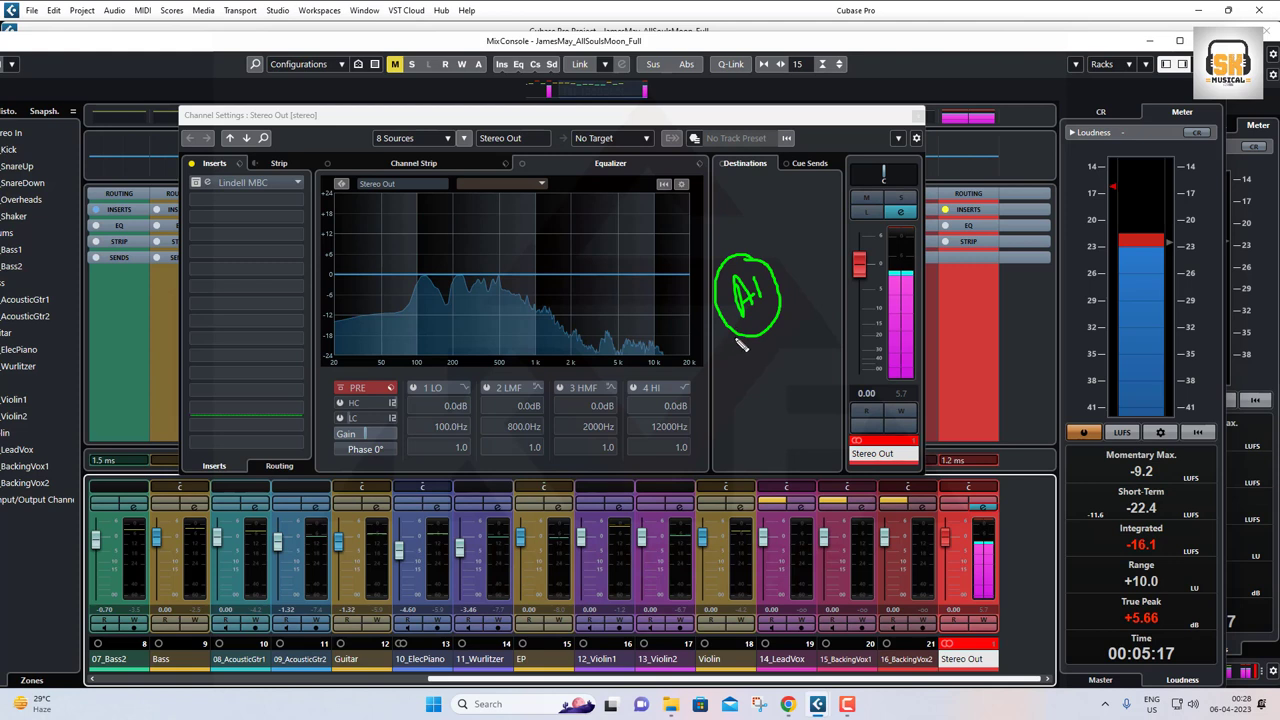
mouse_move(742, 338)
mouse_down()
mouse_move(711, 434)
mouse_move(717, 410)
mouse_up()
mouse_move(772, 332)
mouse_down()
mouse_move(826, 402)
mouse_move(818, 384)
mouse_up()
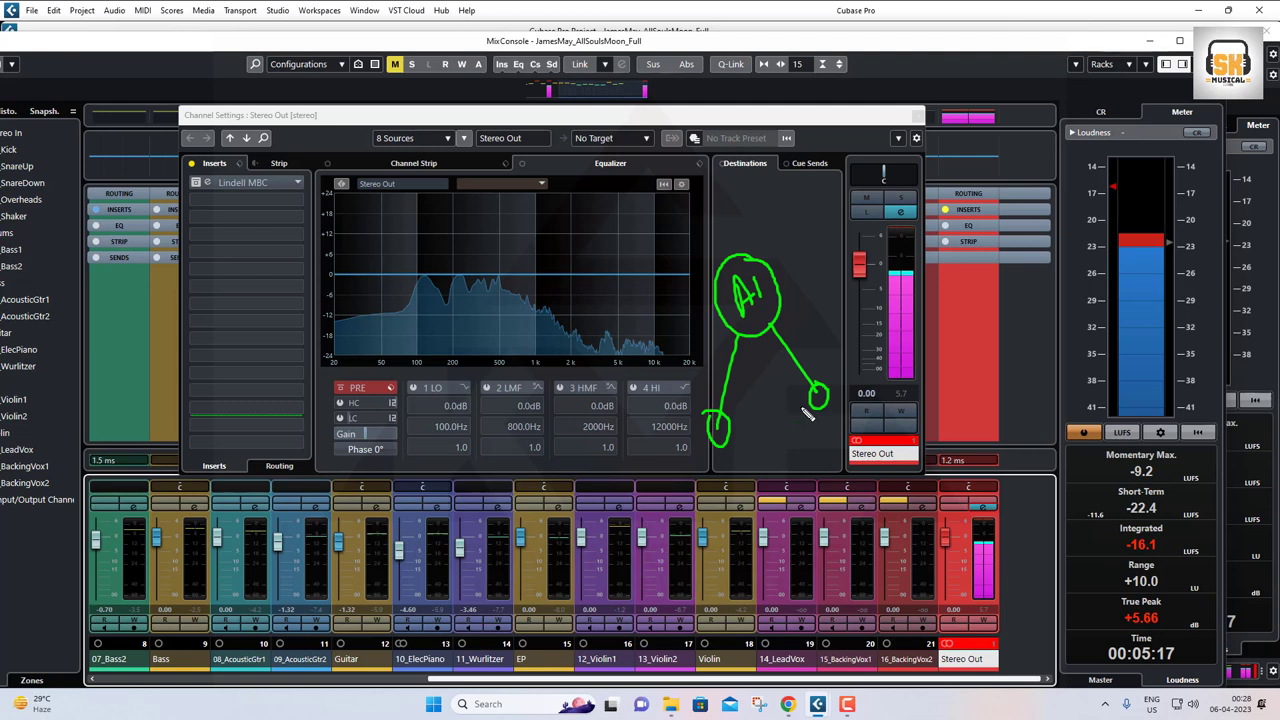
key(Escape)
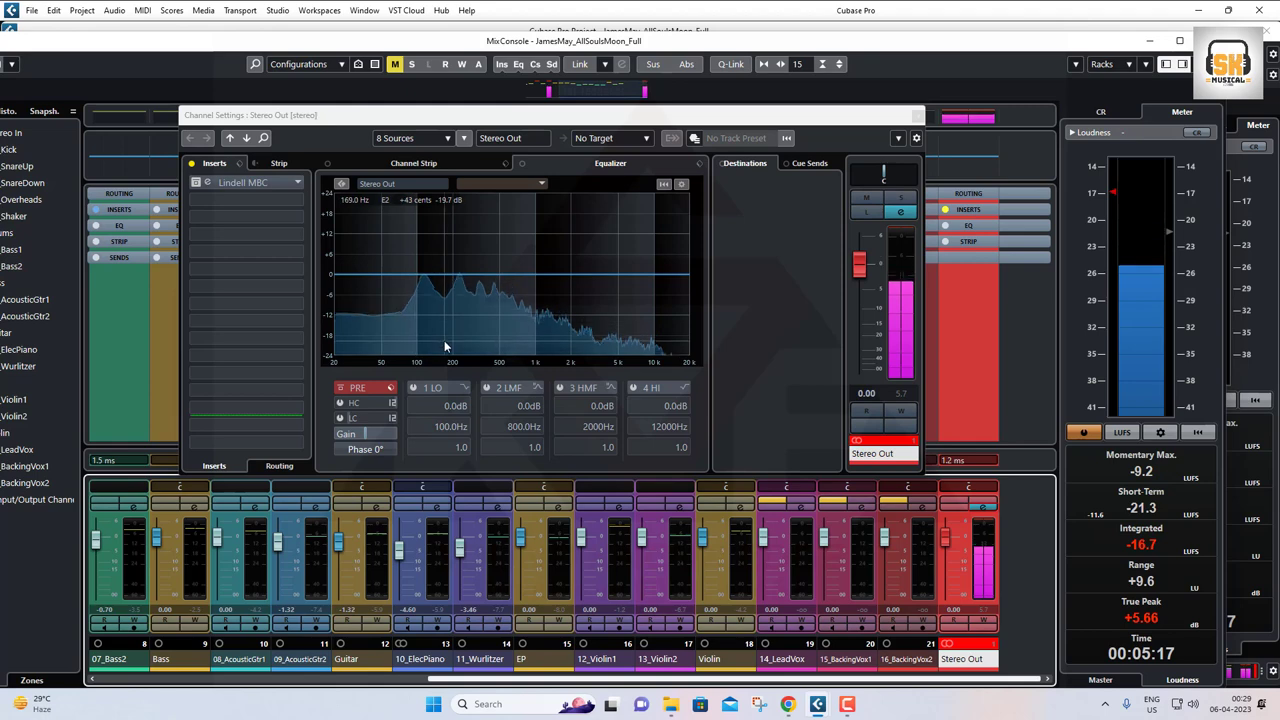
Activate the Lindell MBC insert on the Stereo Out channel and show its editor
click(197, 185)
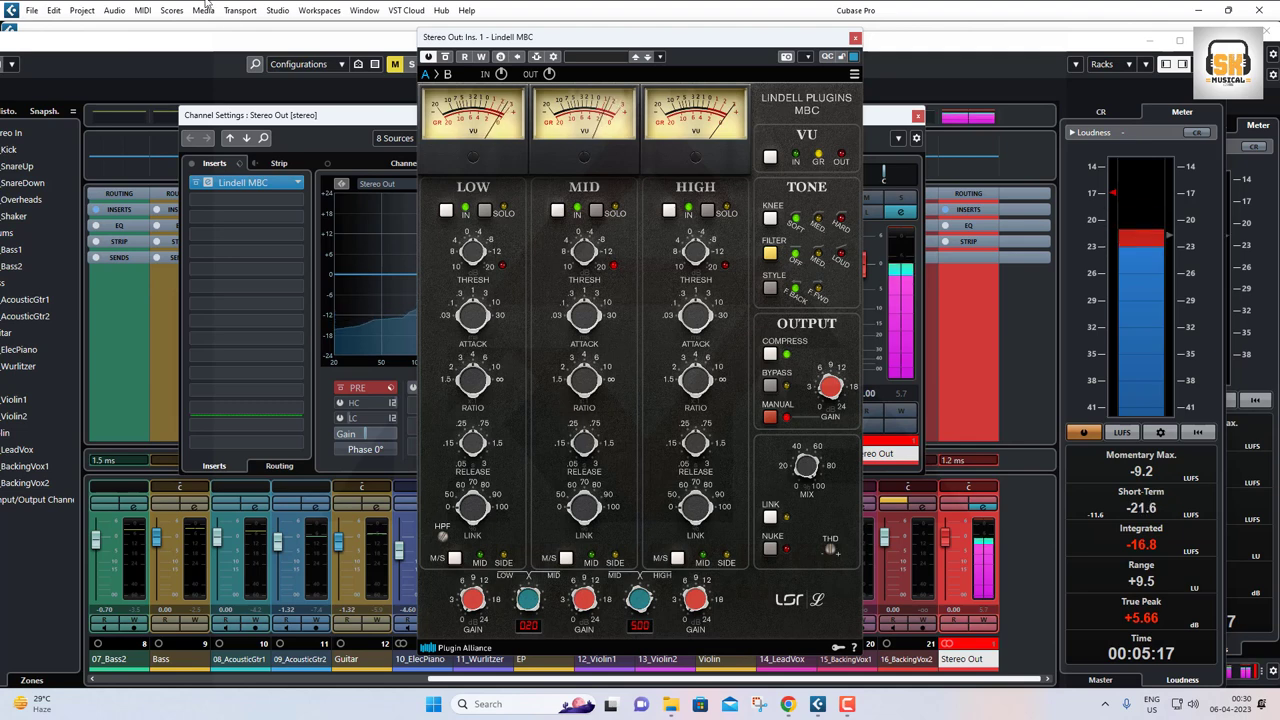
Search the effects for "multi", load MultibandCompressor into the second insert slot of Stereo Out, and close its editor
click(236, 201)
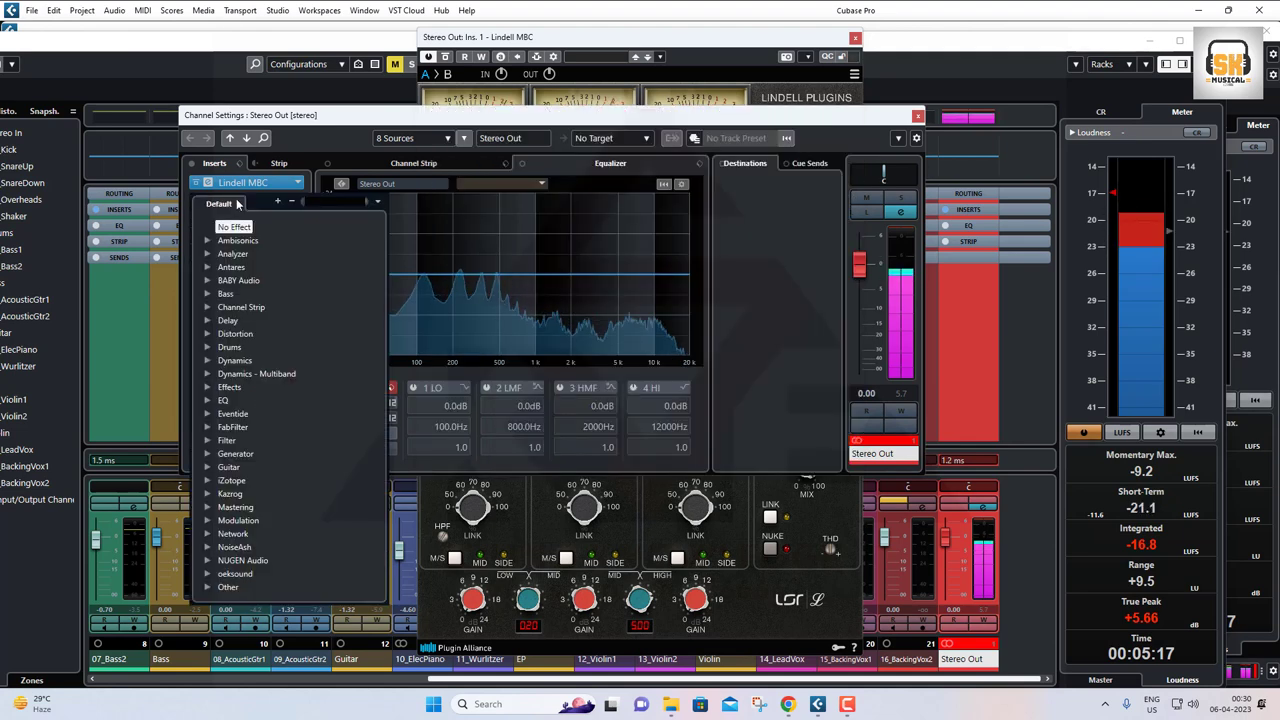
text(multi)
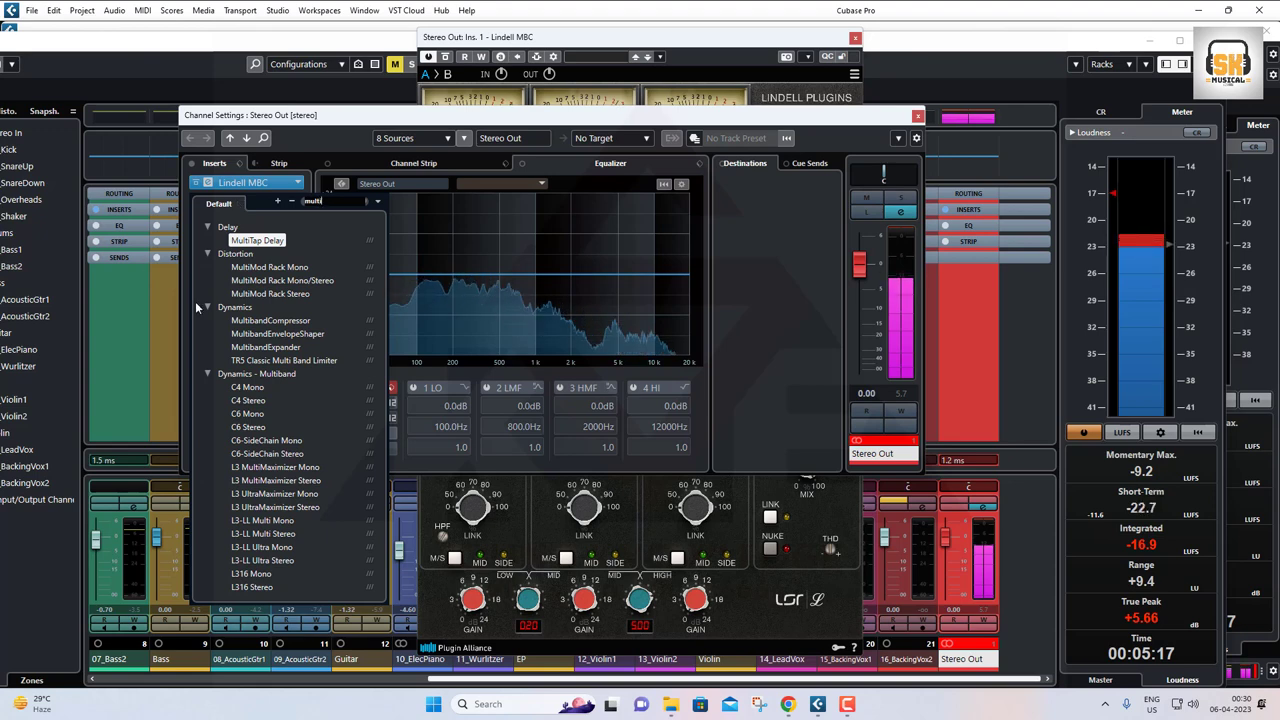
click(277, 324)
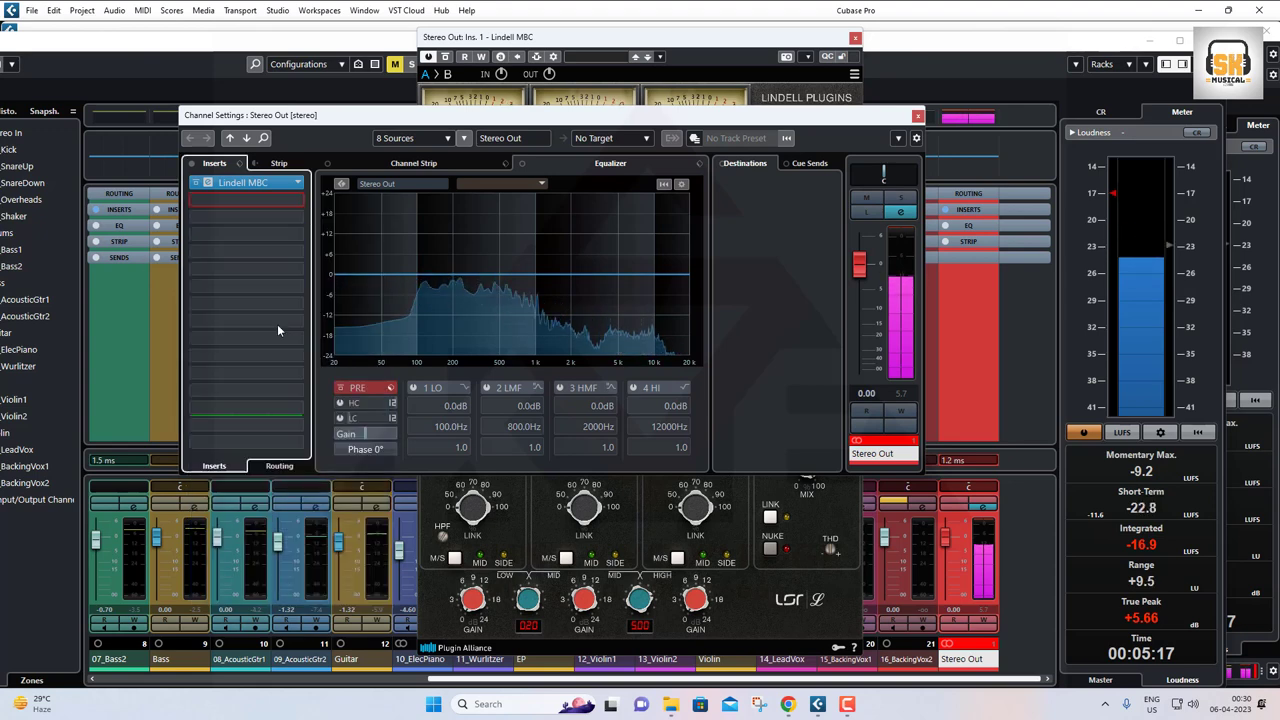
drag(655, 110, 877, 152)
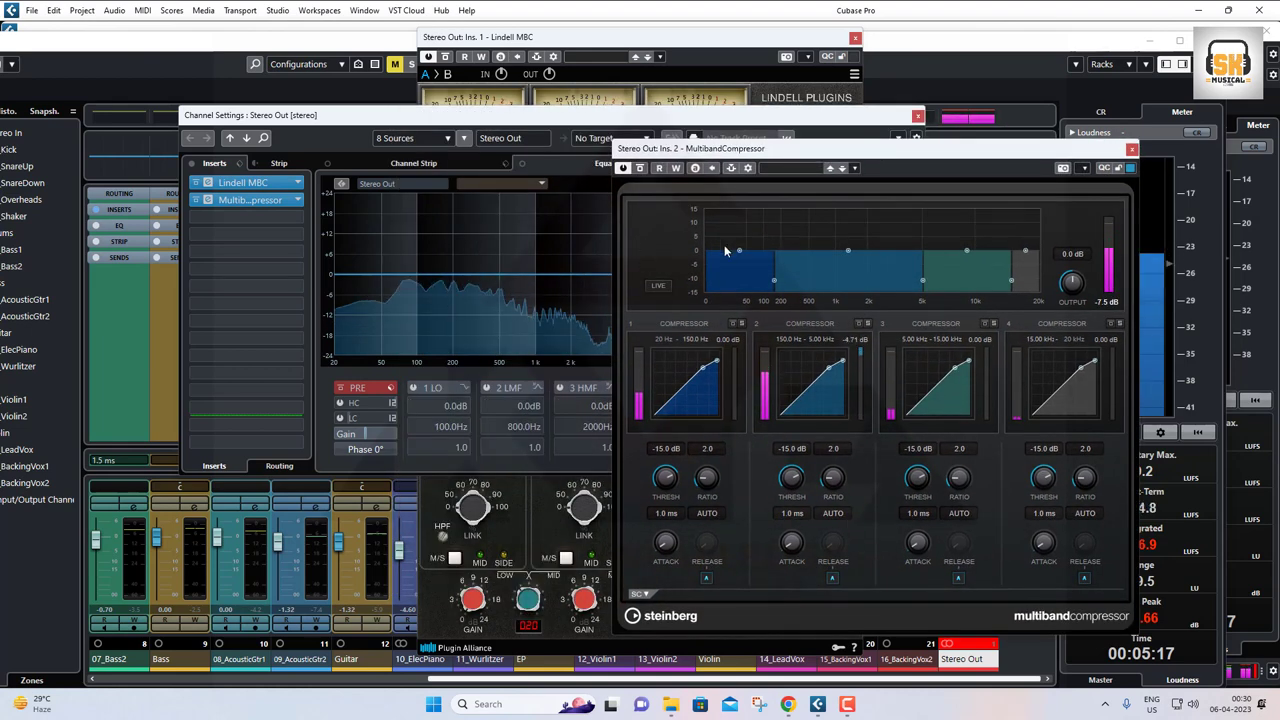
click(1131, 148)
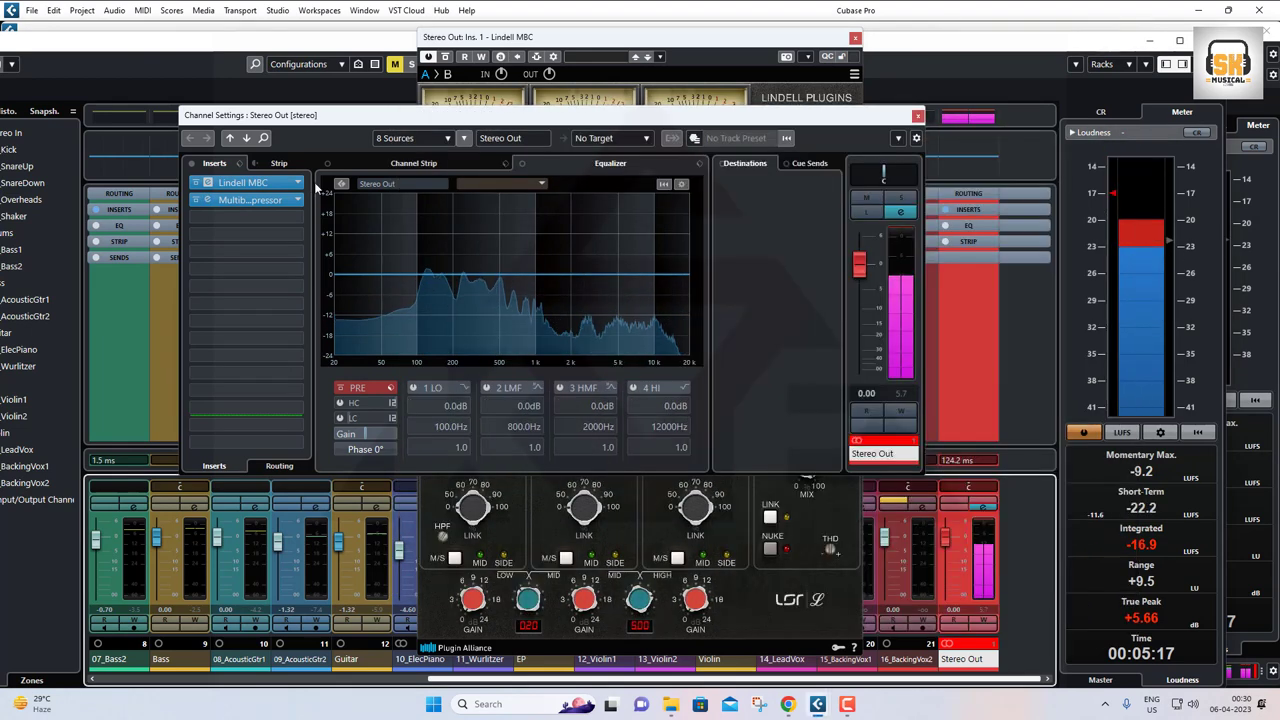
Remove MultibandCompressor from the second insert slot by choosing No Effect
click(295, 200)
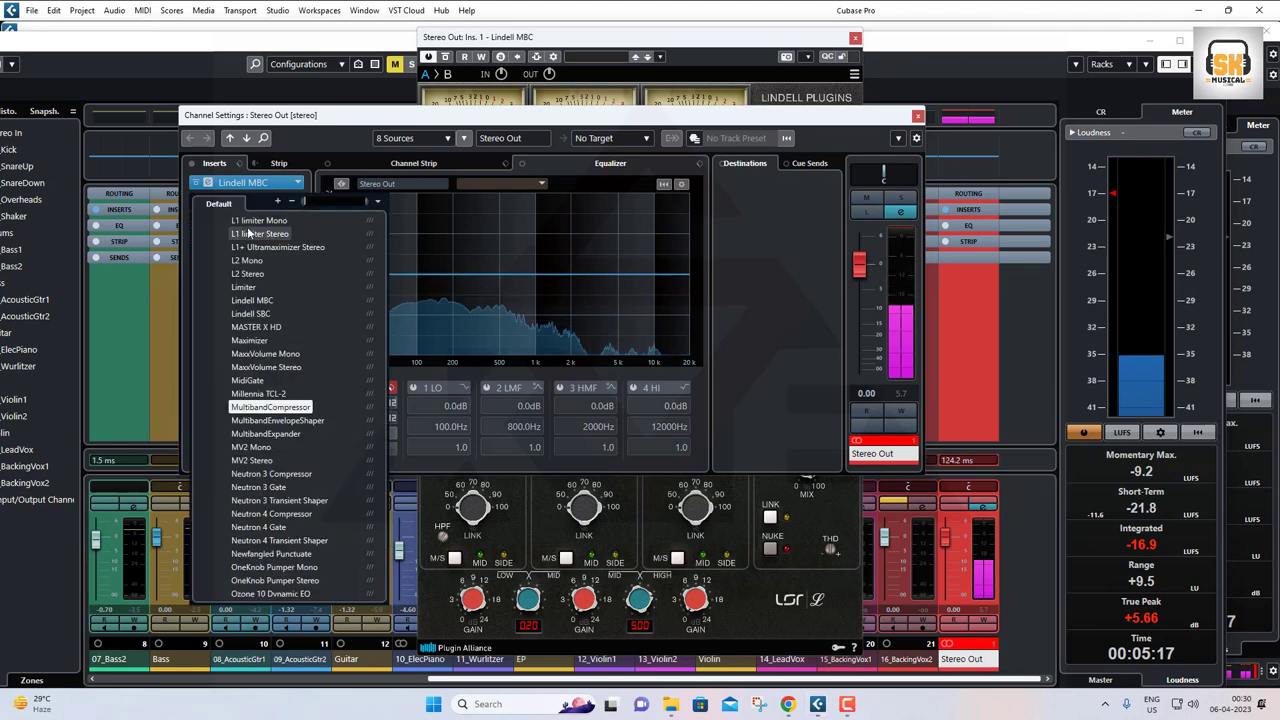
scroll(256, 255, up, 10)
click(236, 228)
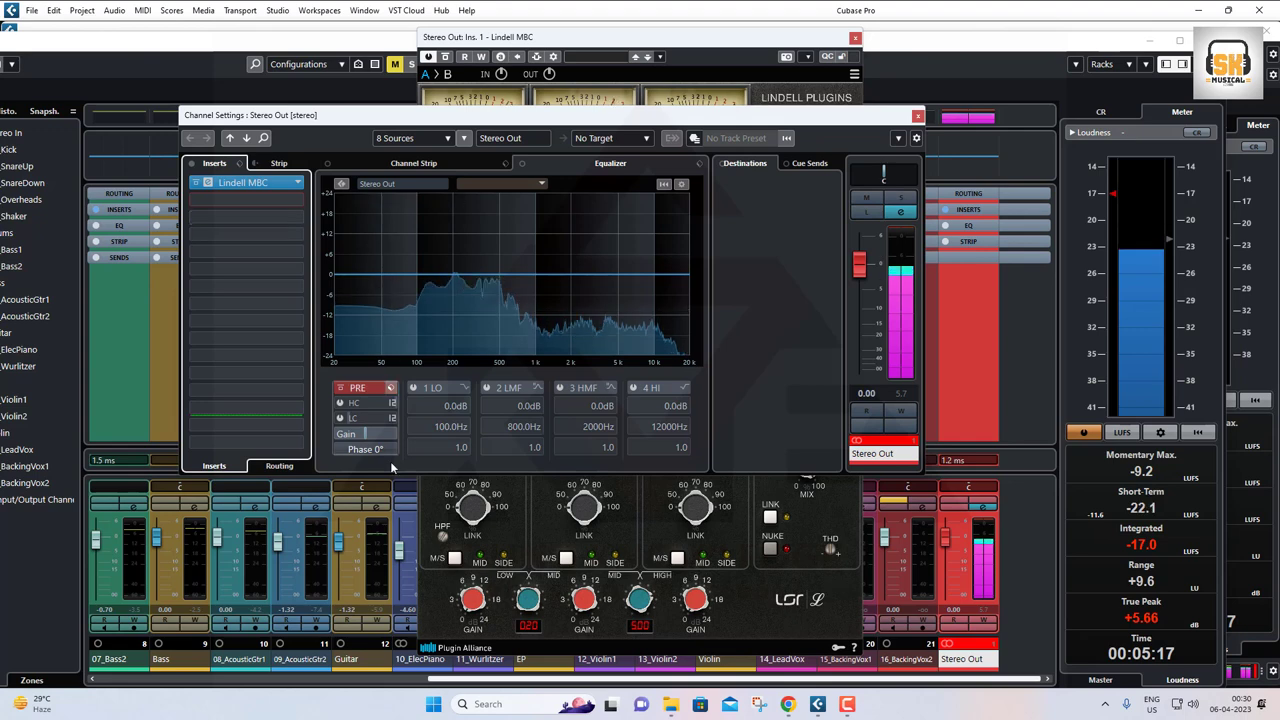
Bring the Lindell MBC editor to the front and move it clear of the Stereo Out channel fader
click(575, 103)
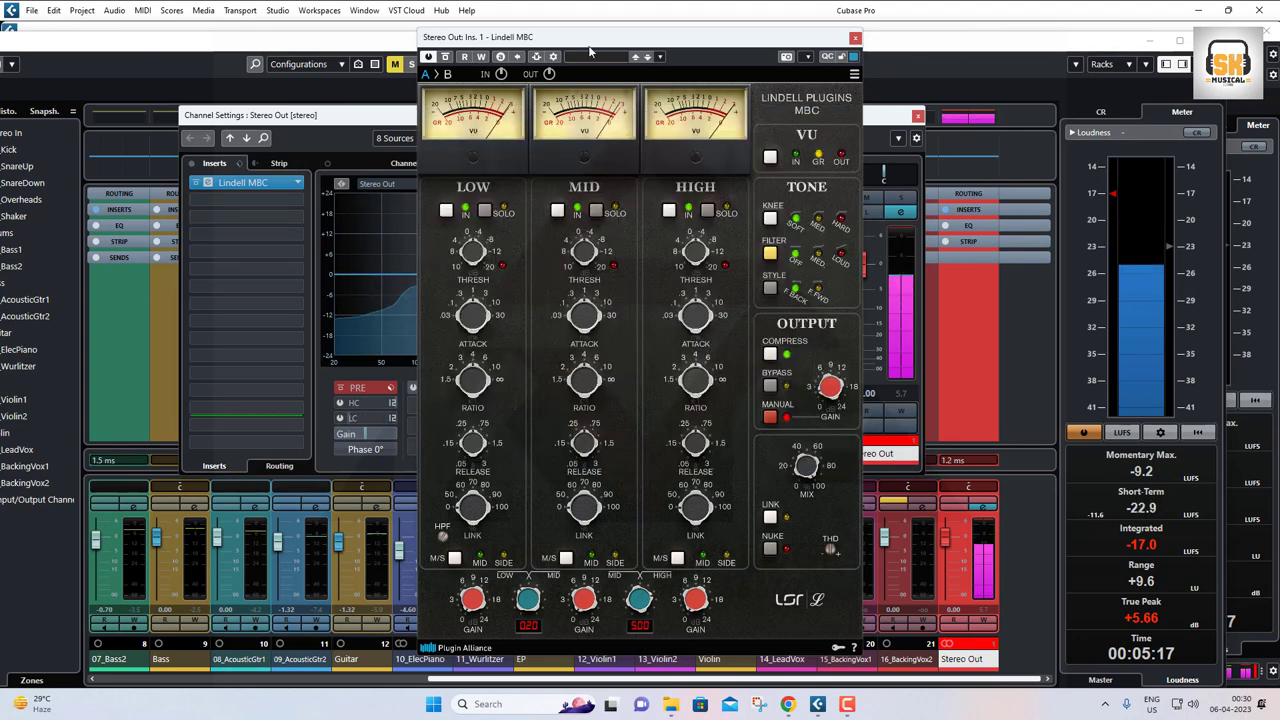
drag(555, 38, 480, 36)
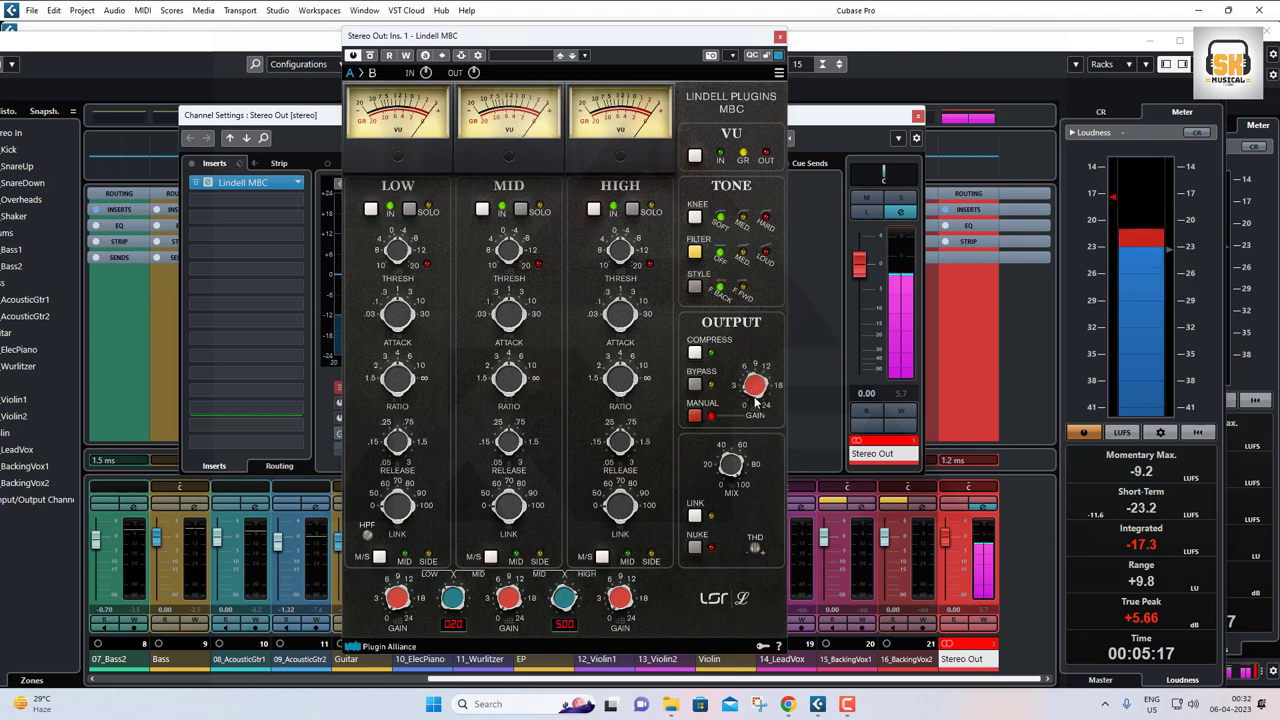
mouse_move(748, 385)
mouse_move(748, 385)
mouse_down()
mouse_move(753, 405)
mouse_move(748, 368)
mouse_up()
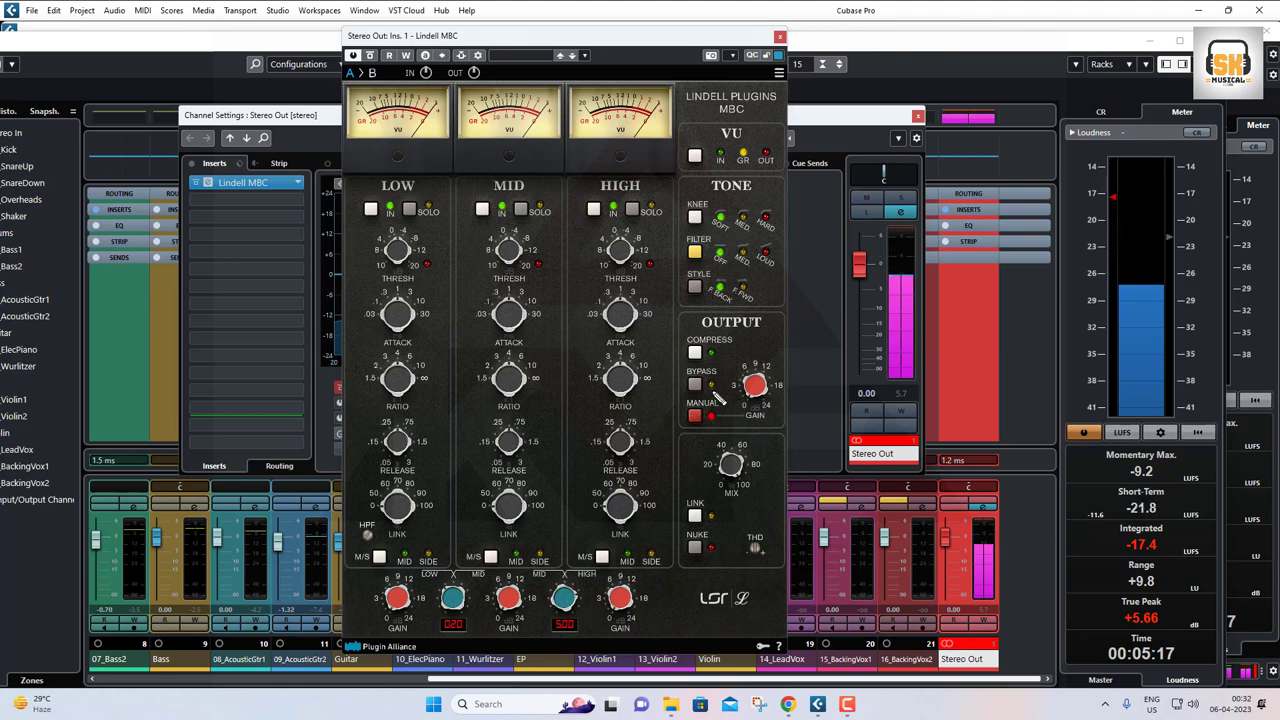
mouse_move(727, 455)
mouse_down()
mouse_move(858, 506)
mouse_move(1110, 563)
mouse_move(1190, 556)
mouse_up()
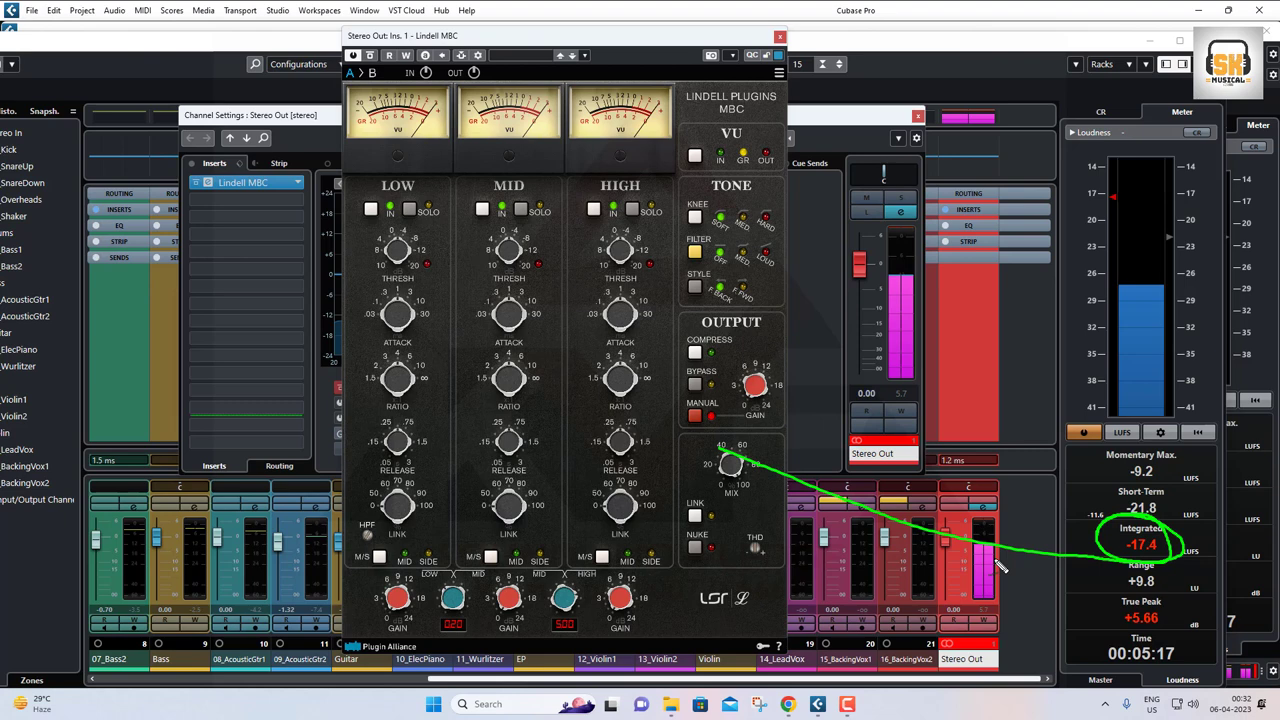
key(Escape)
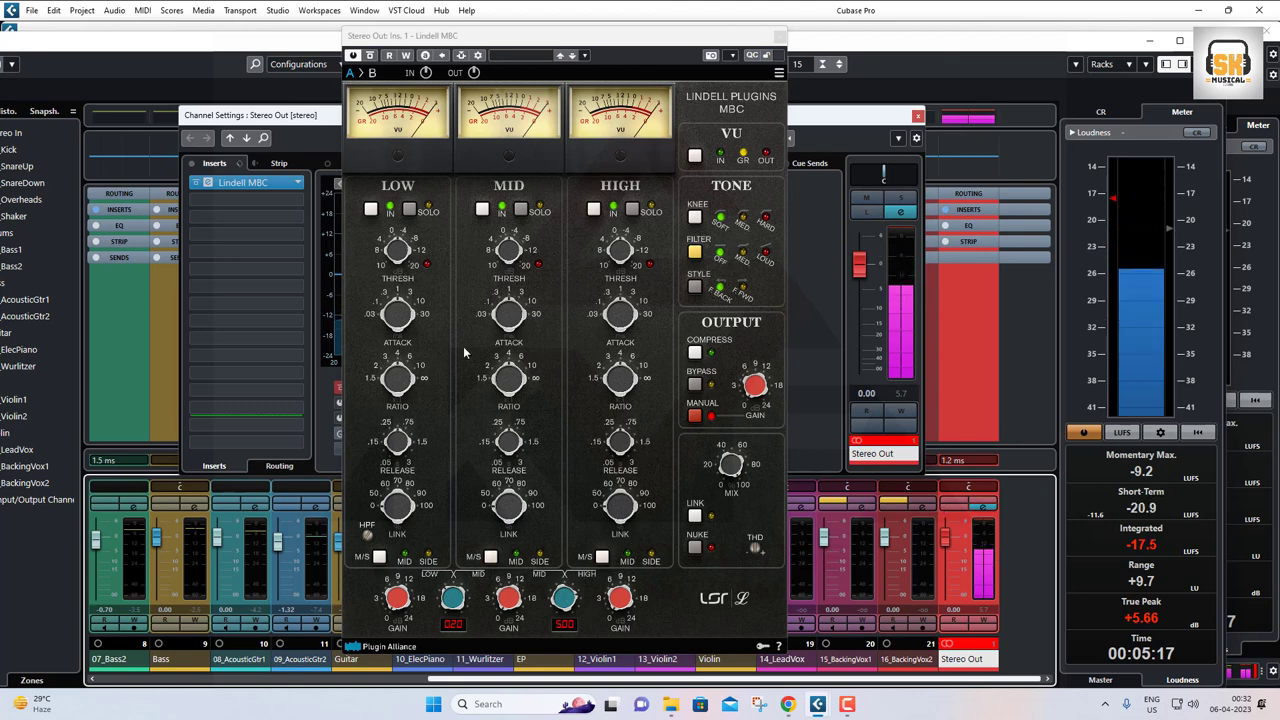
Browse the list of presets available for Lindell MBC
click(523, 54)
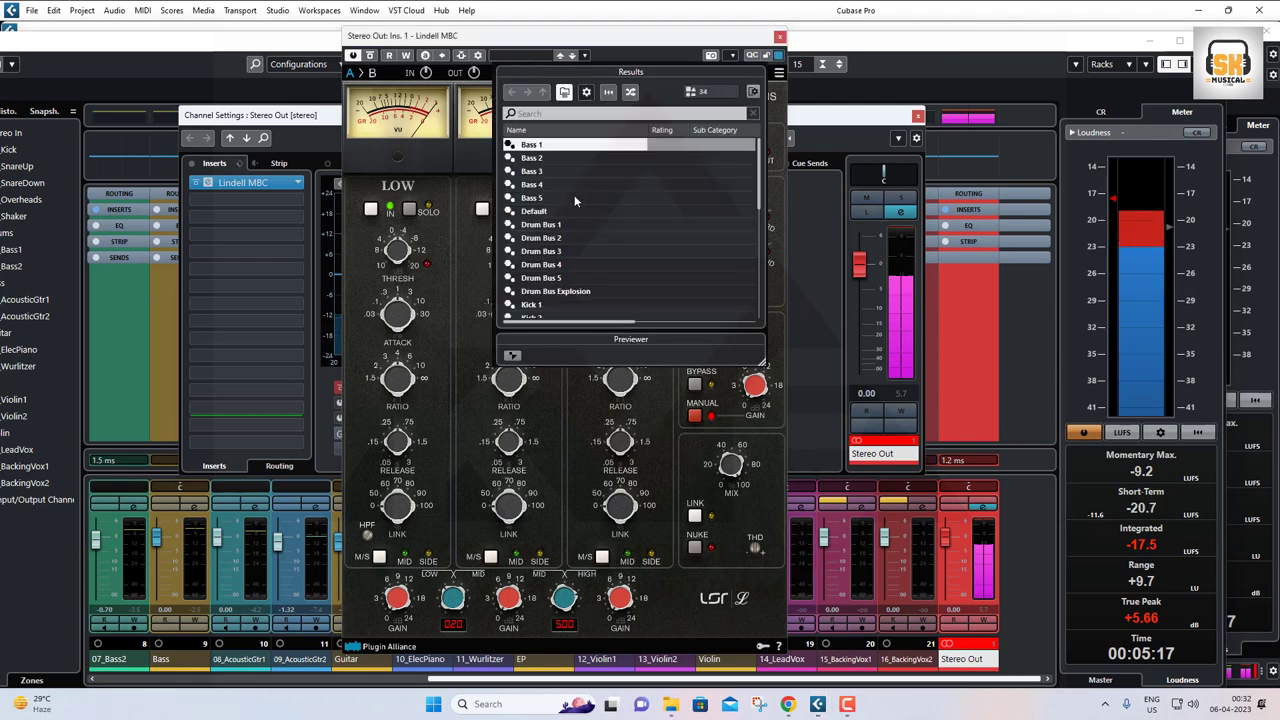
scroll(593, 200, down, 5)
scroll(594, 209, up, 5)
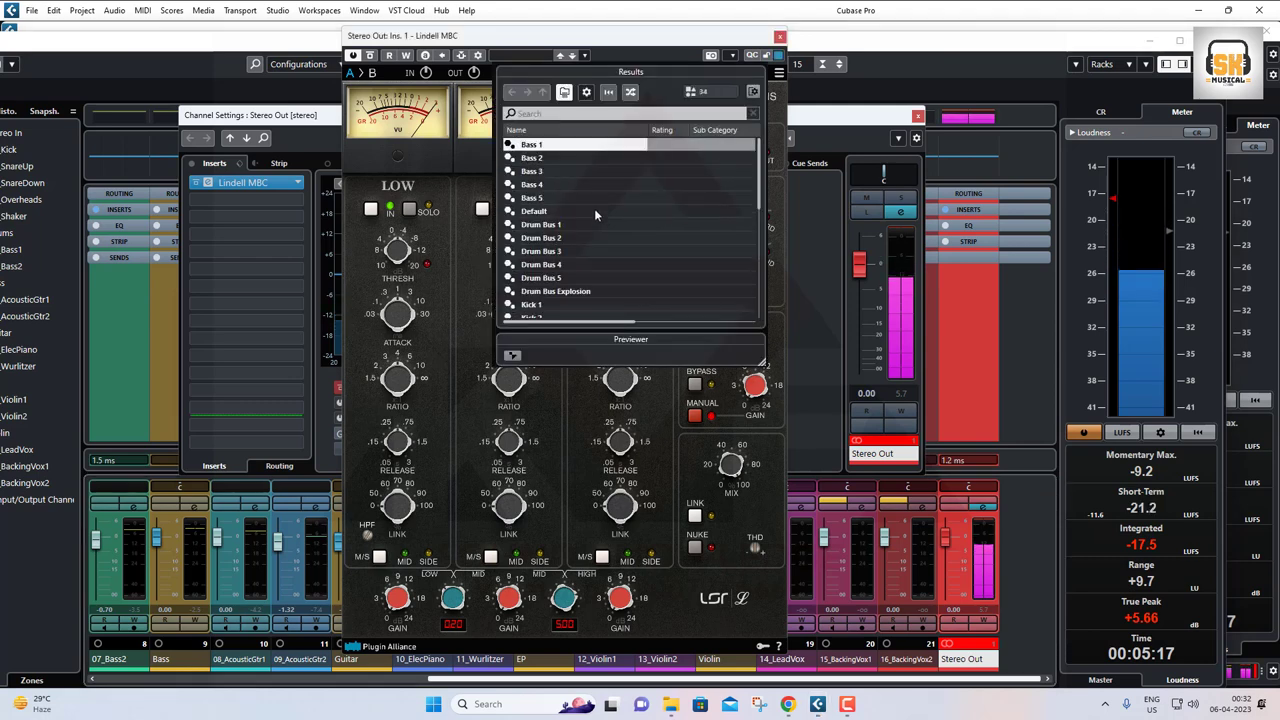
click(623, 46)
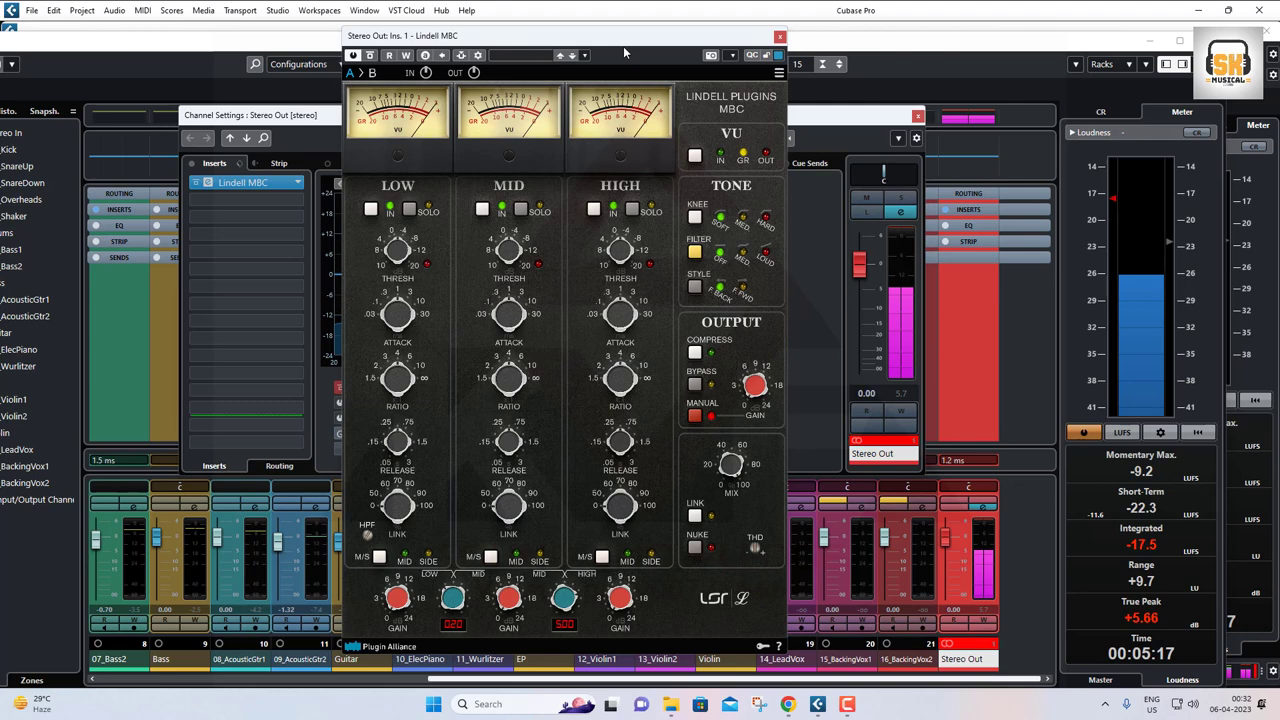
Compare the playing mix with Lindell MBC switched off and back on
click(353, 56)
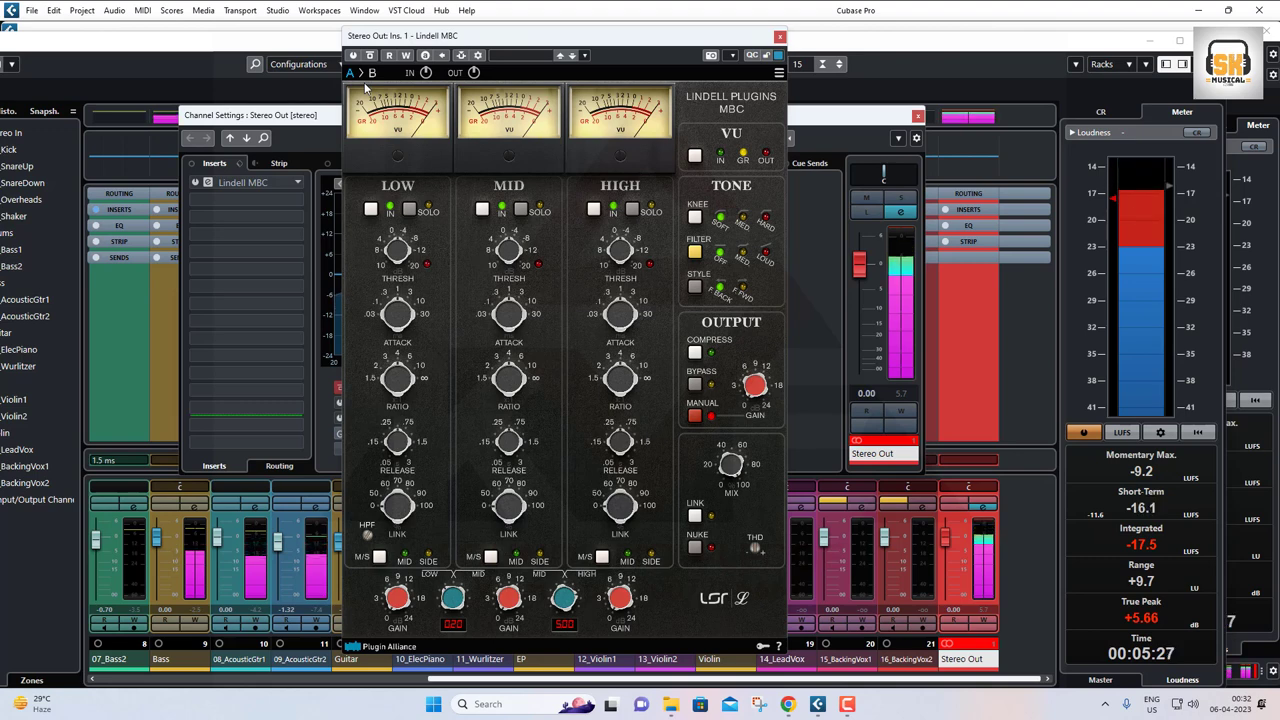
click(353, 56)
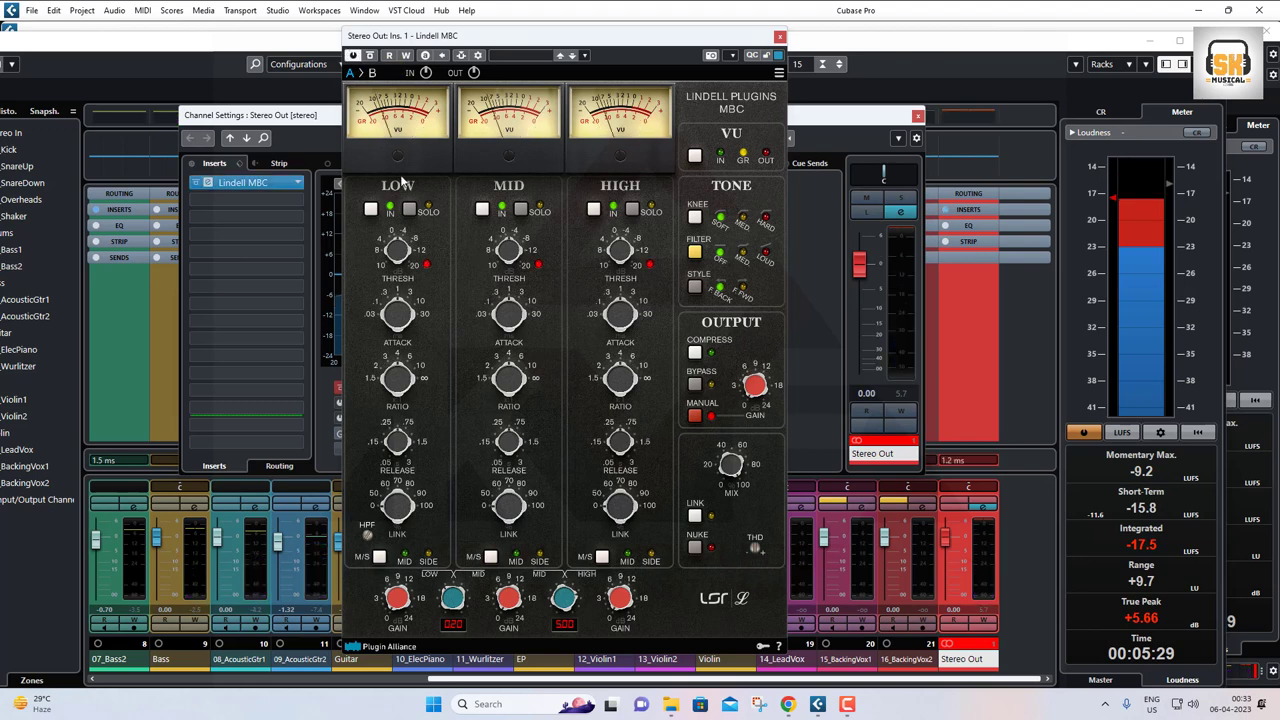
Load the "Mixbus - Wide" preset in Lindell MBC
click(525, 55)
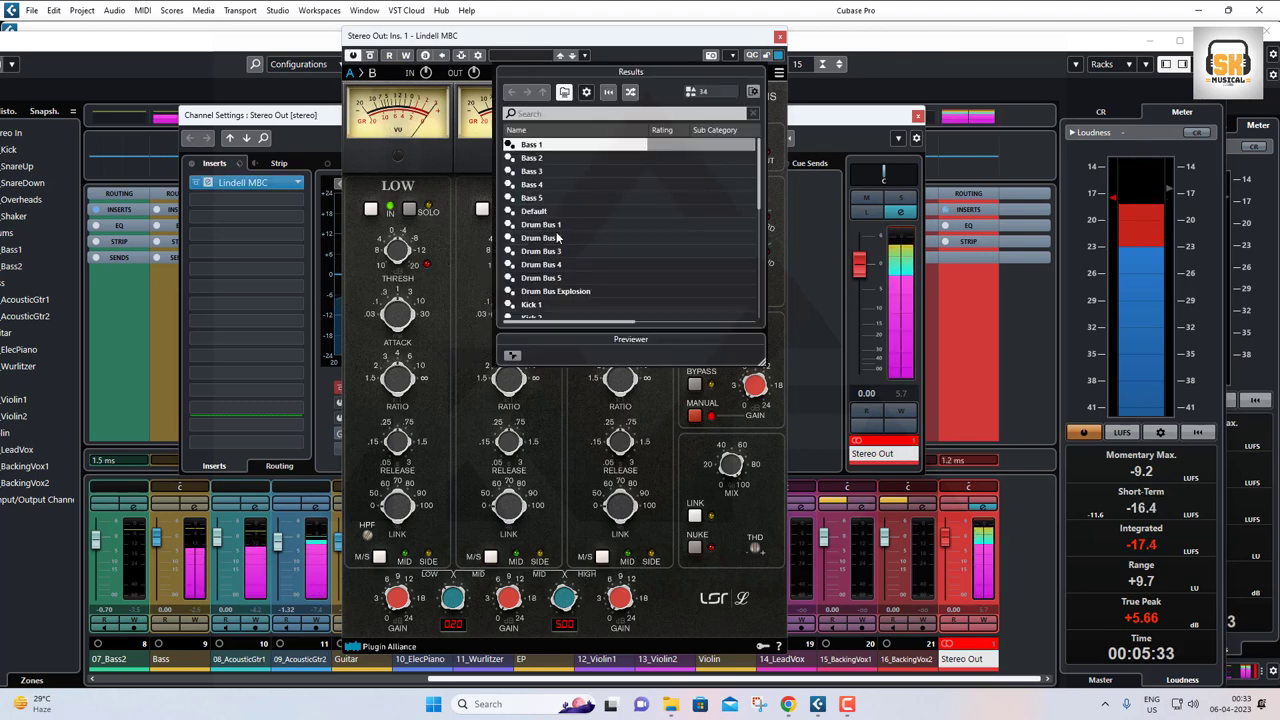
scroll(557, 239, down, 2)
scroll(558, 244, down, 1)
click(557, 266)
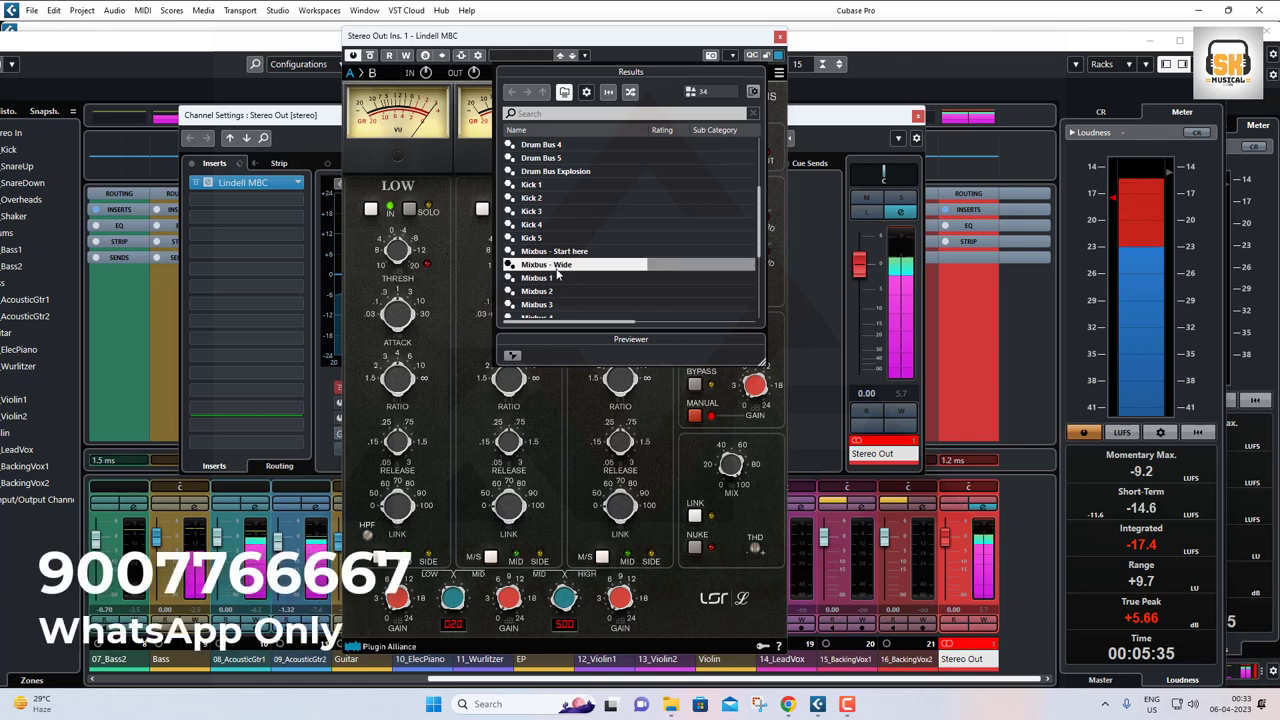
click(472, 437)
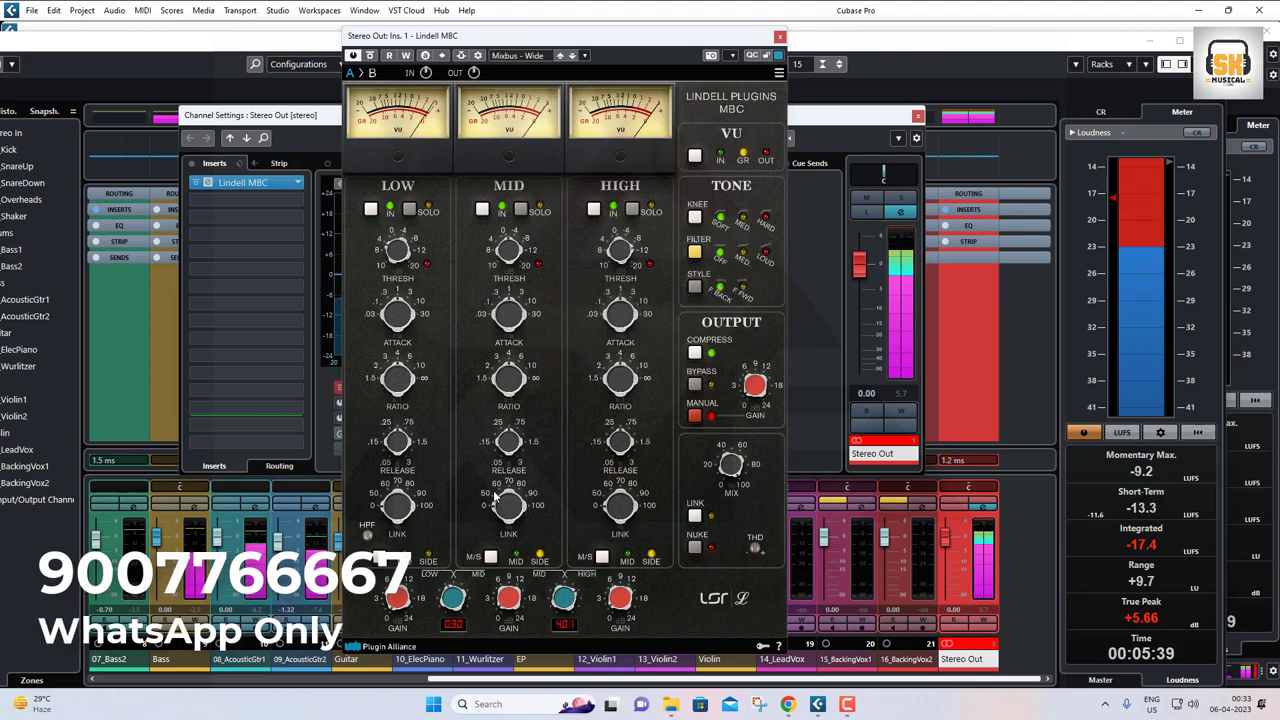
Adjust the gains of the Low, High and Mid bands in Lindell MBC, setting the High band to about 2.72 dB
drag(390, 608, 381, 570)
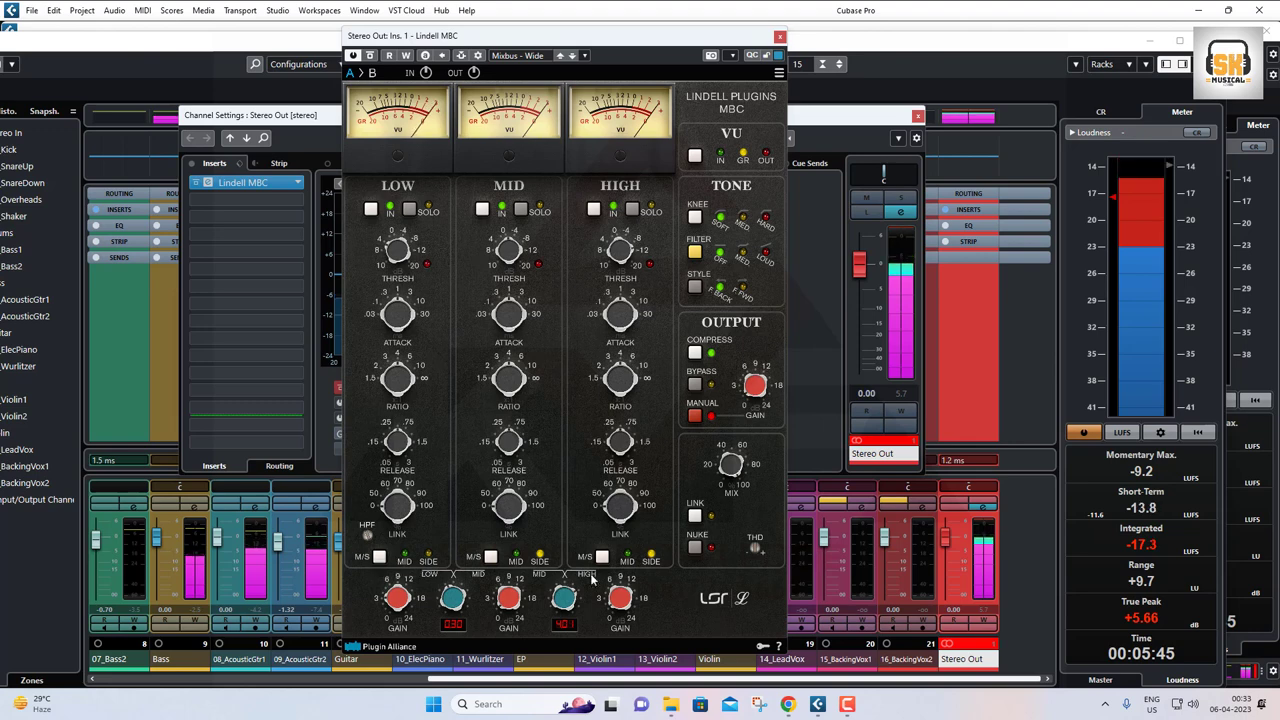
drag(616, 605, 613, 585)
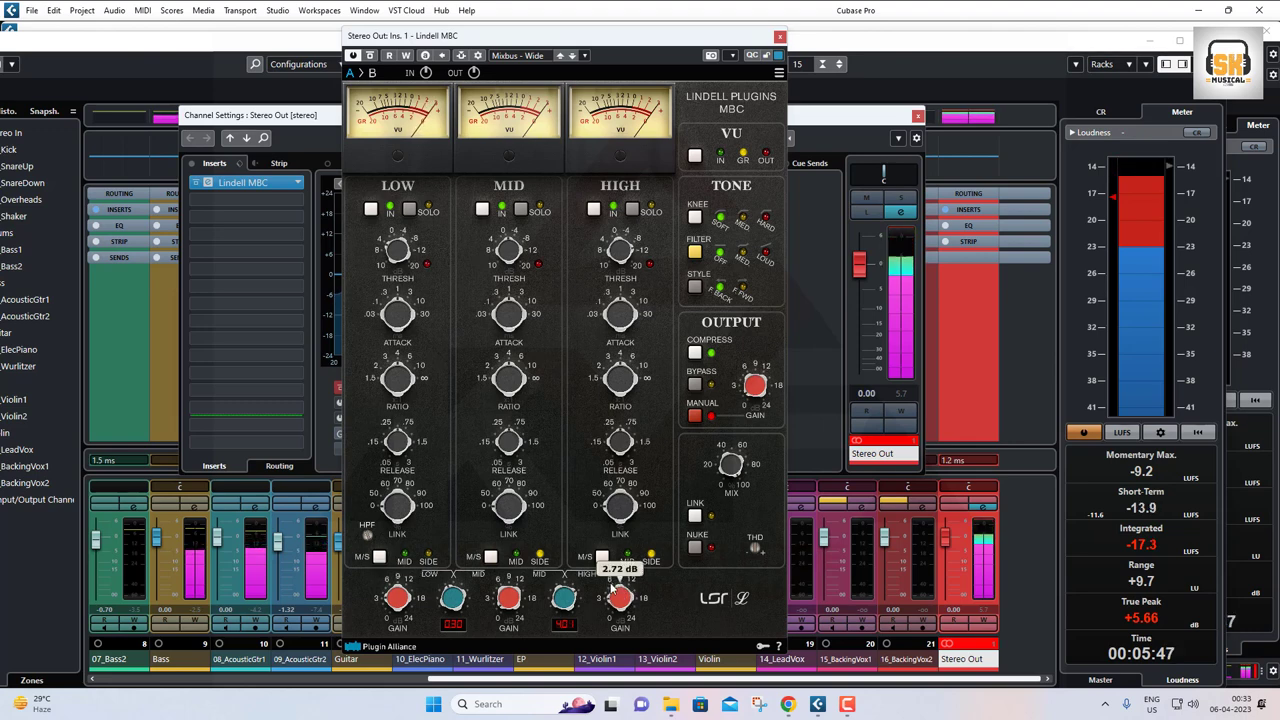
drag(509, 600, 507, 594)
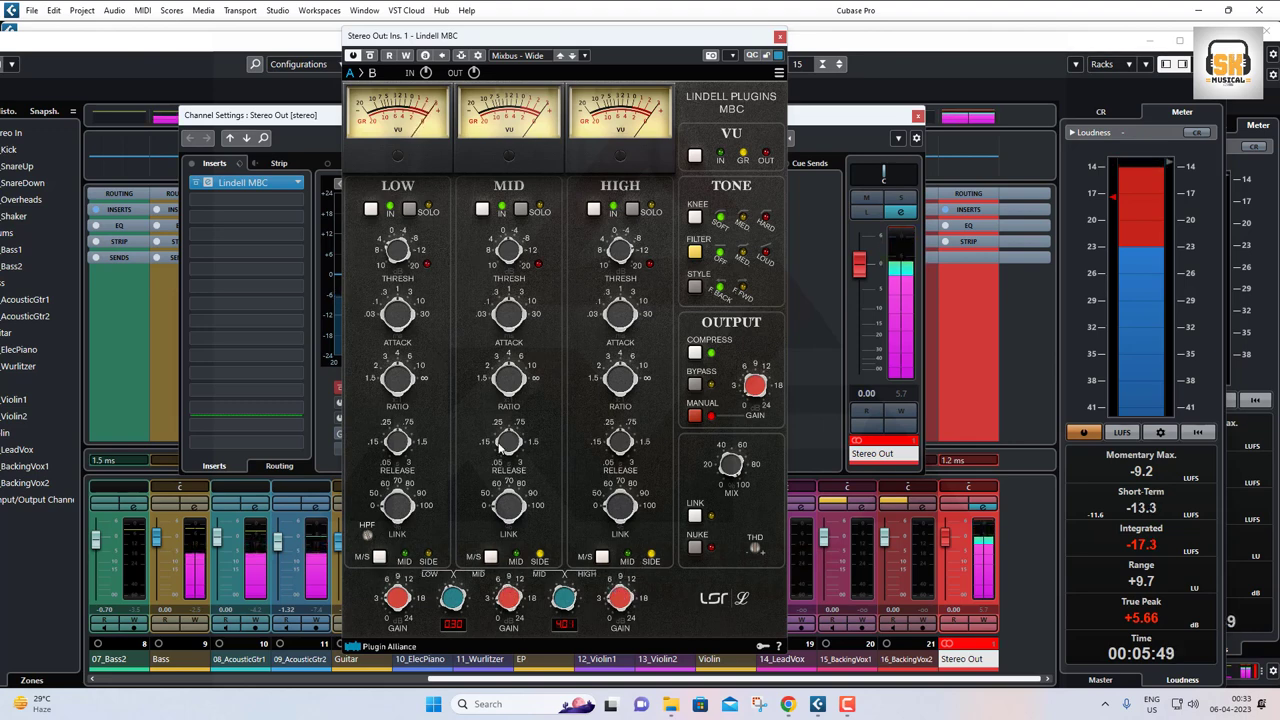
Fine-tune the Mid band's compression using its threshold, attack, ratio and release controls
drag(503, 252, 503, 252)
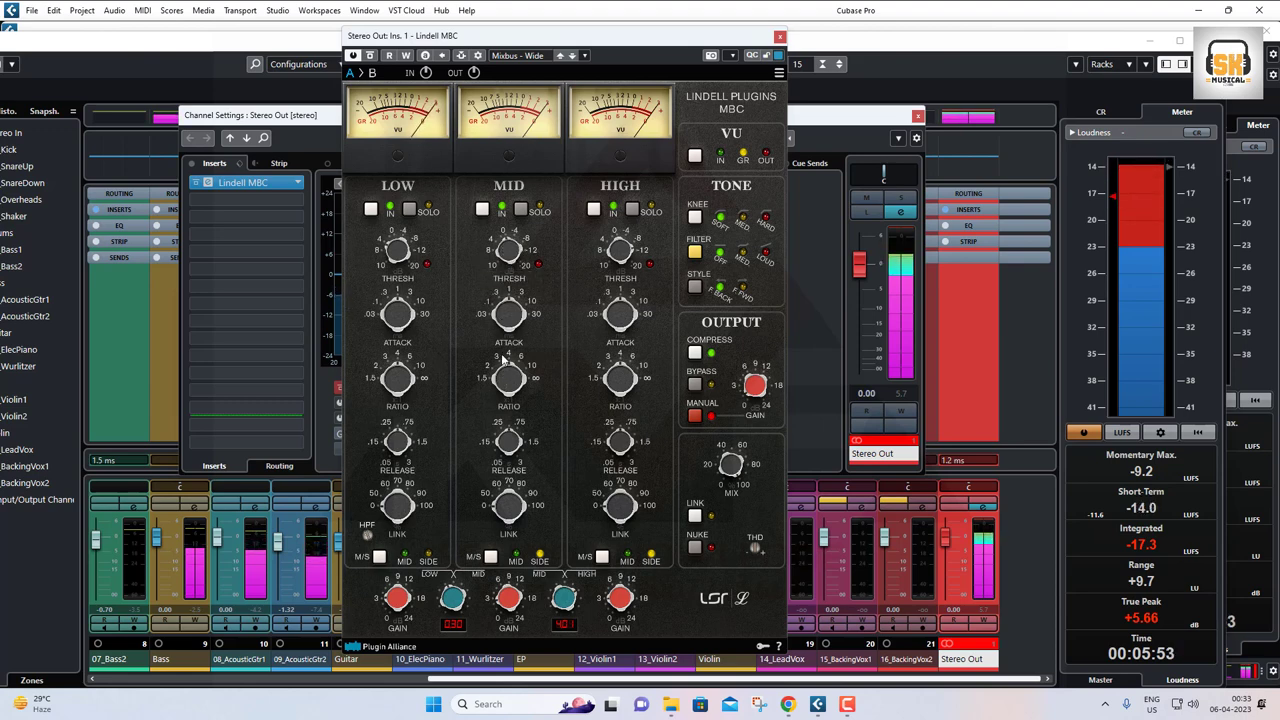
drag(503, 313, 503, 376)
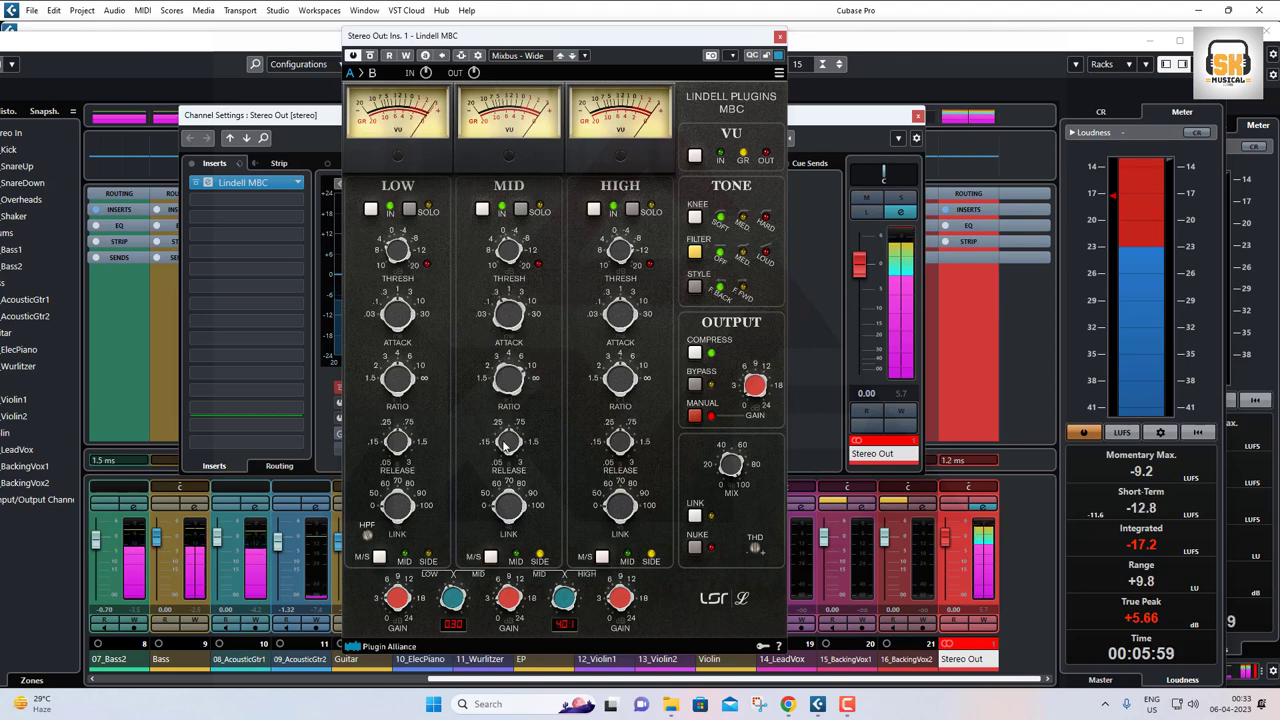
mouse_move(506, 447)
drag(505, 443, 473, 328)
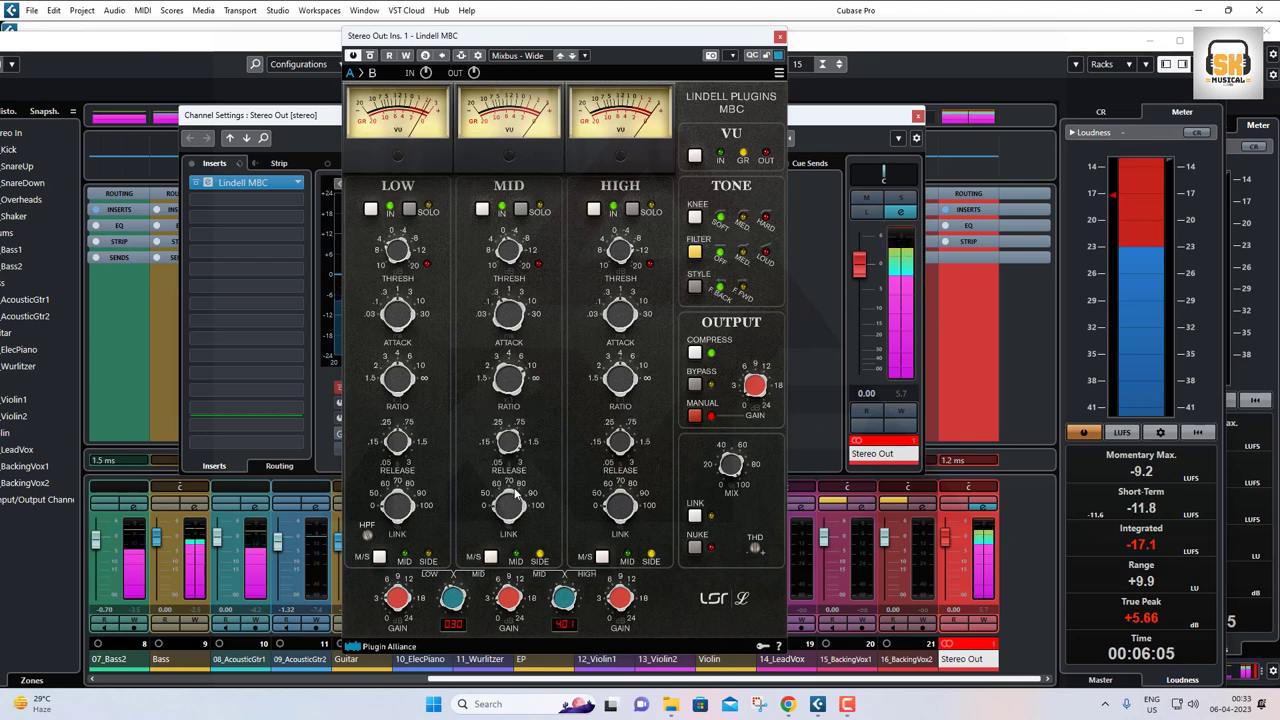
Raise the output gain of Lindell MBC slightly
drag(746, 393, 744, 379)
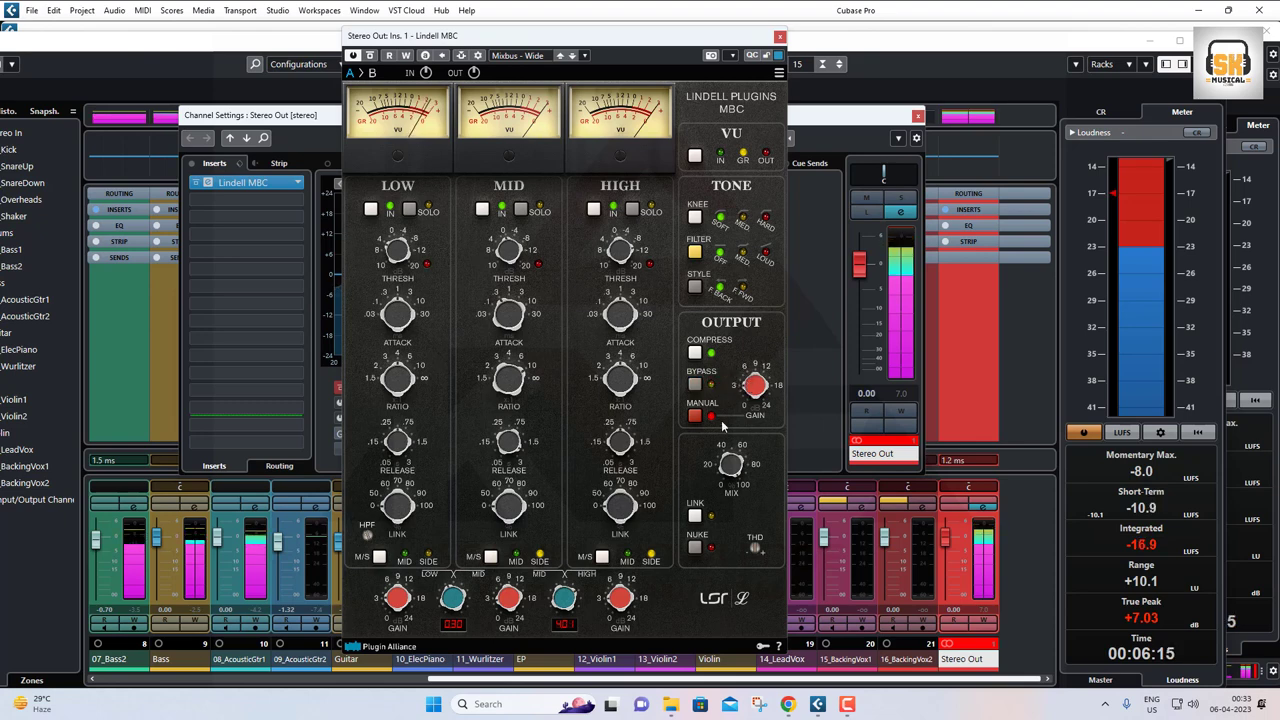
mouse_move(727, 465)
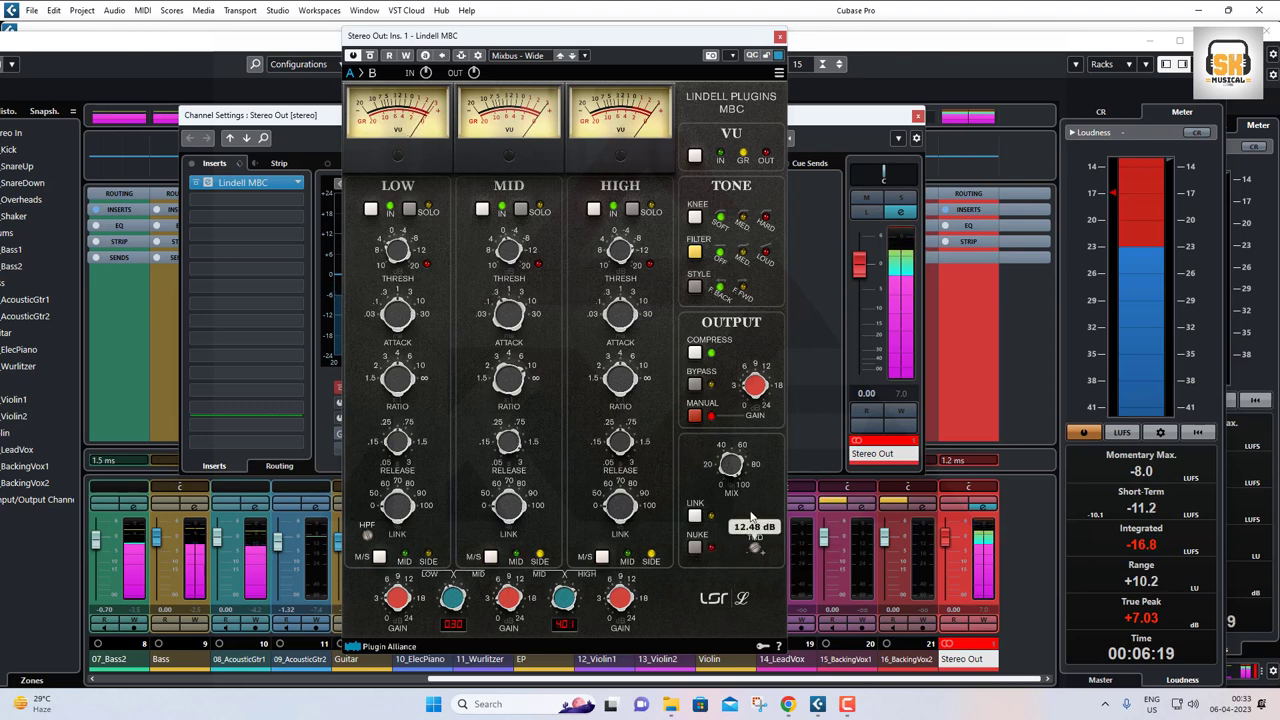
mouse_move(392, 597)
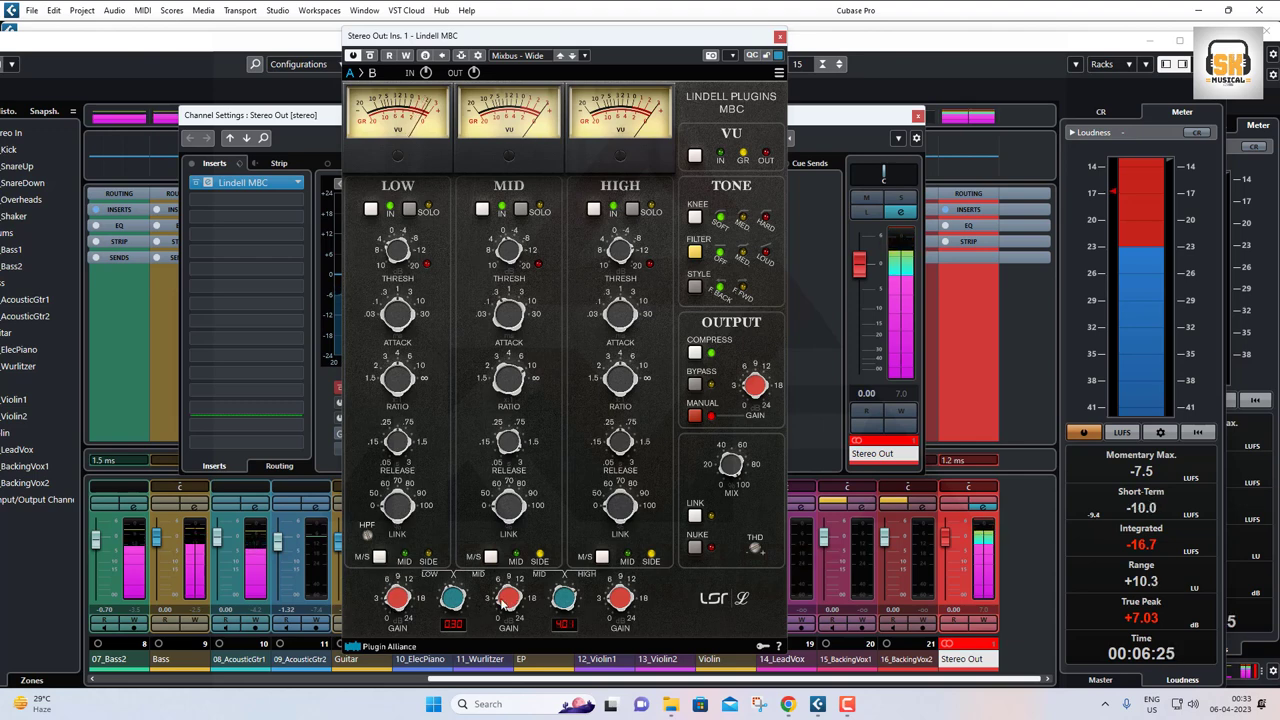
Set the Low/Mid crossover to about 0.61 kHz and the Mid/High crossover to about 4.74 kHz in Lindell MBC
mouse_move(503, 600)
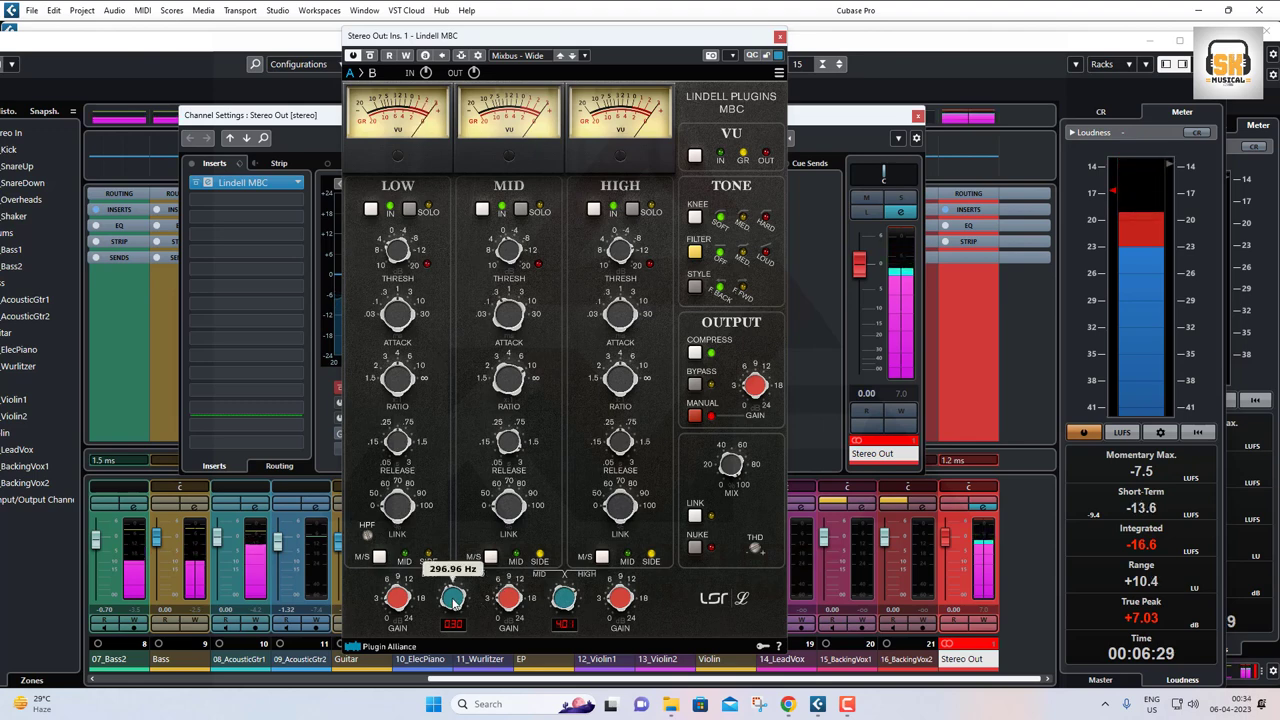
drag(454, 597, 453, 591)
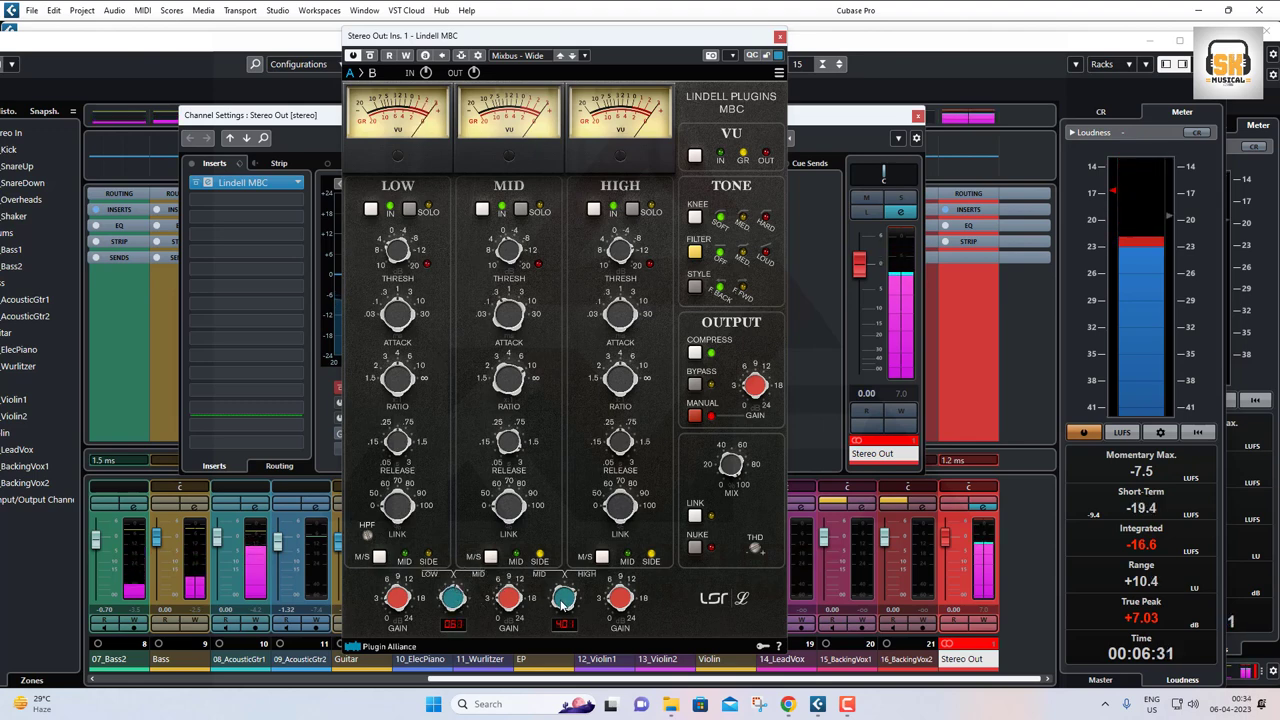
mouse_move(563, 597)
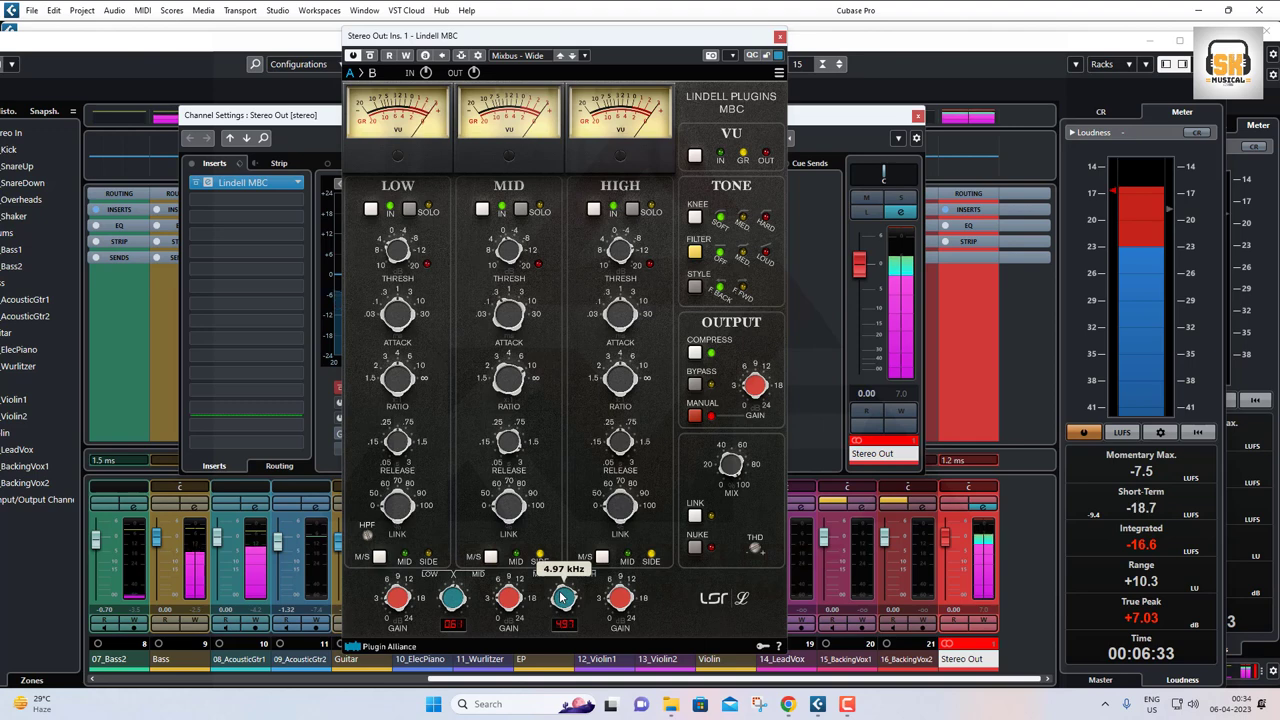
drag(562, 597, 563, 600)
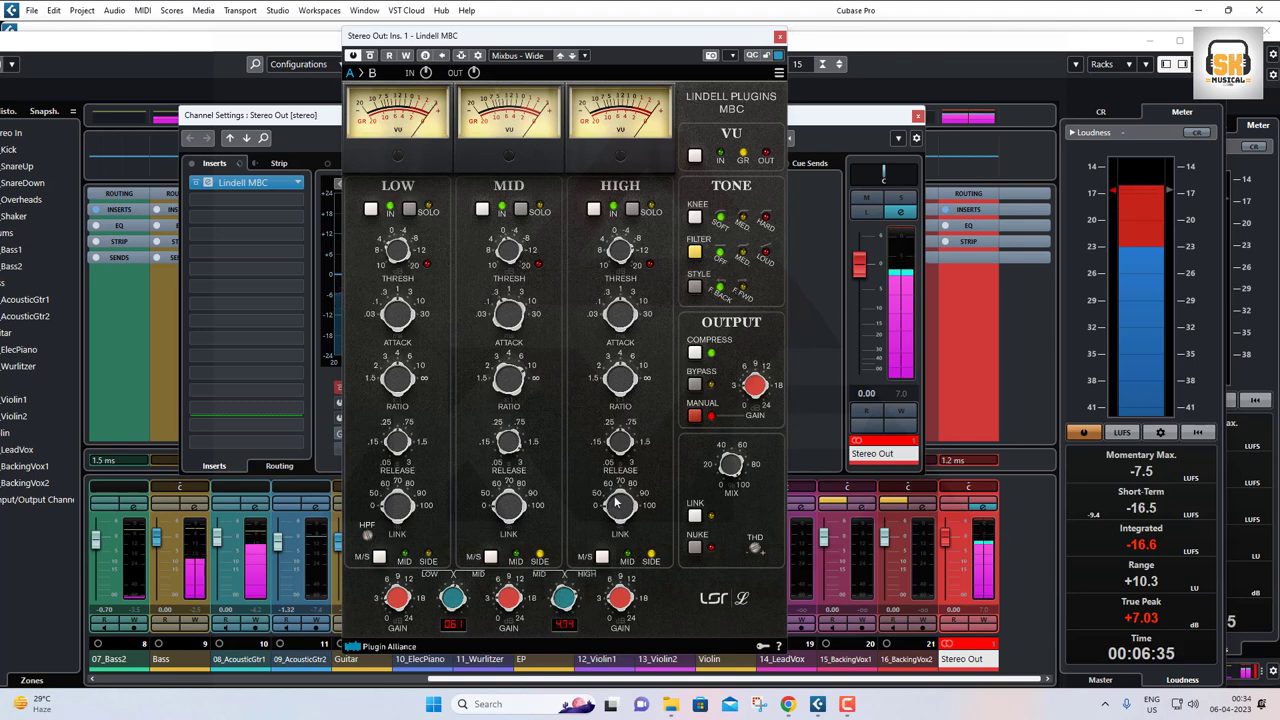
Set the High band's link to 50% and the overall mix to about 93% in Lindell MBC
mouse_move(618, 505)
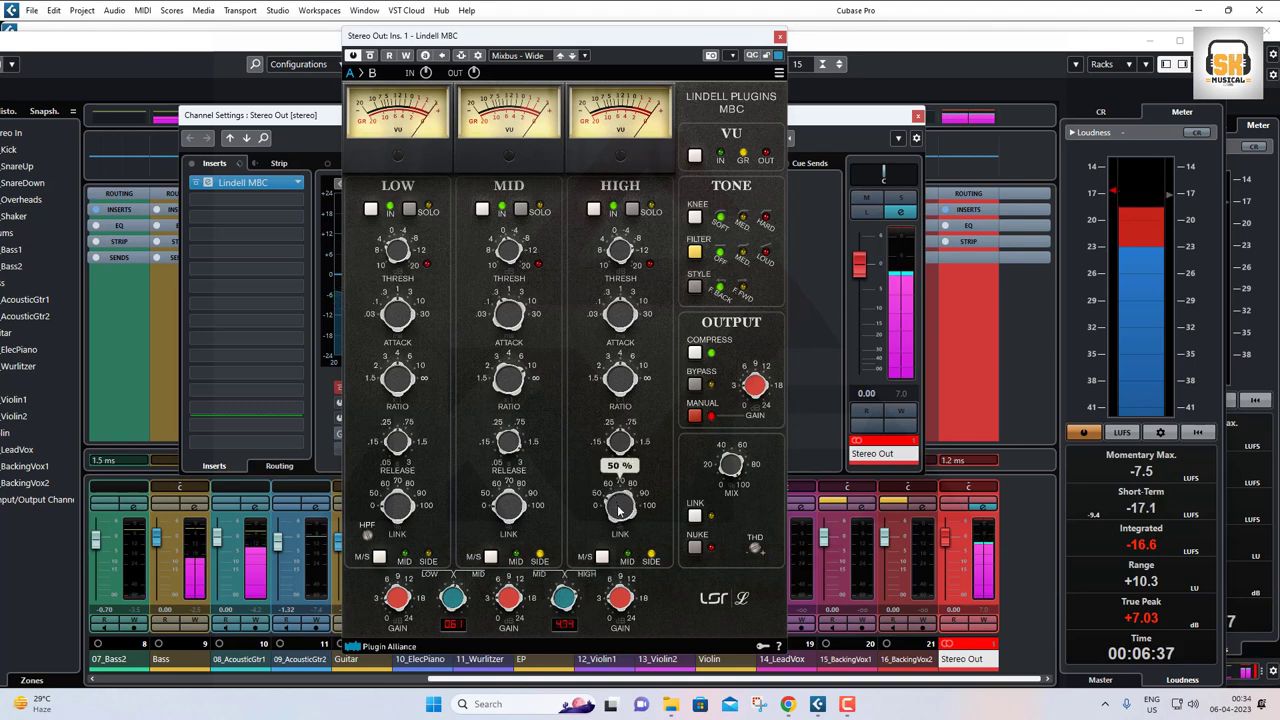
mouse_move(731, 468)
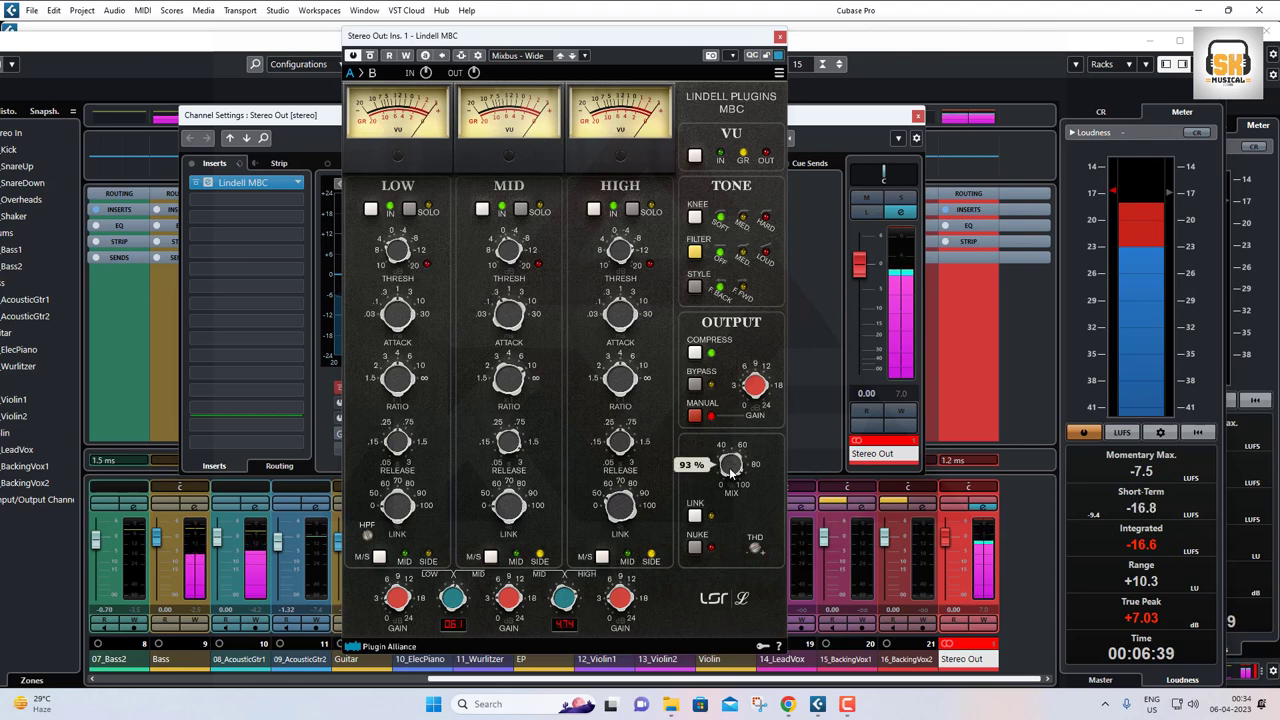
mouse_move(752, 390)
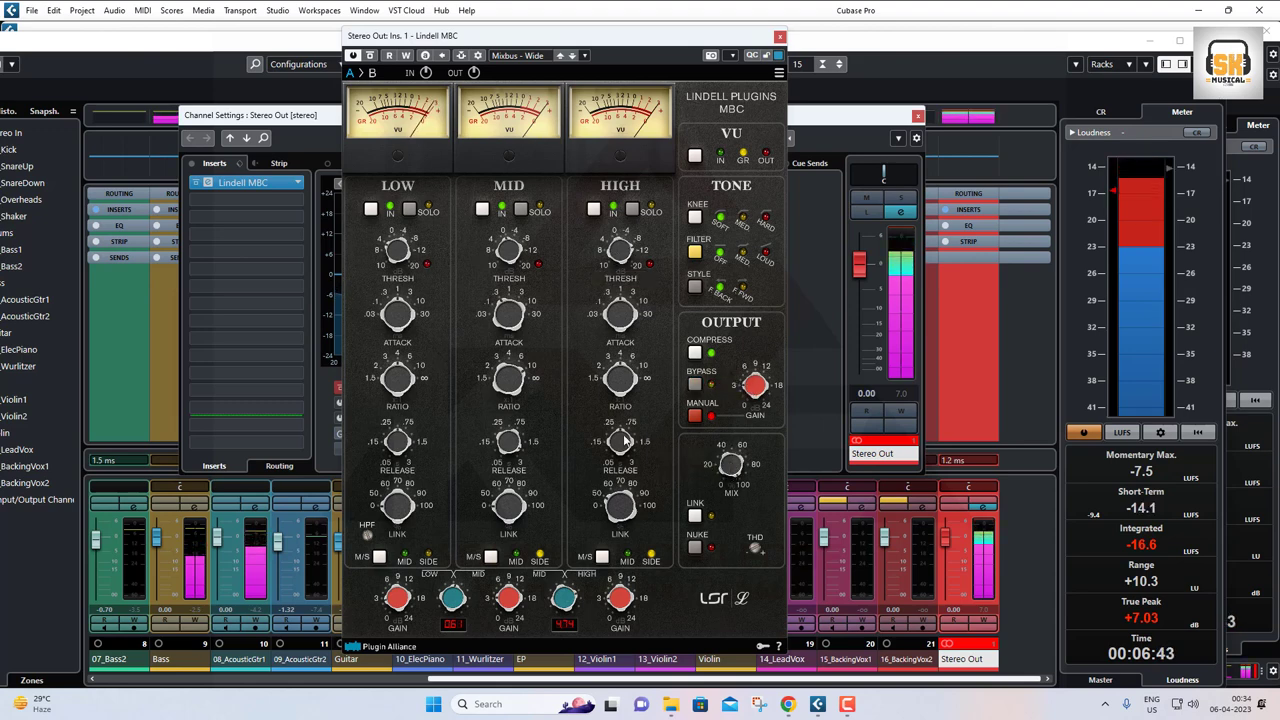
mouse_move(614, 600)
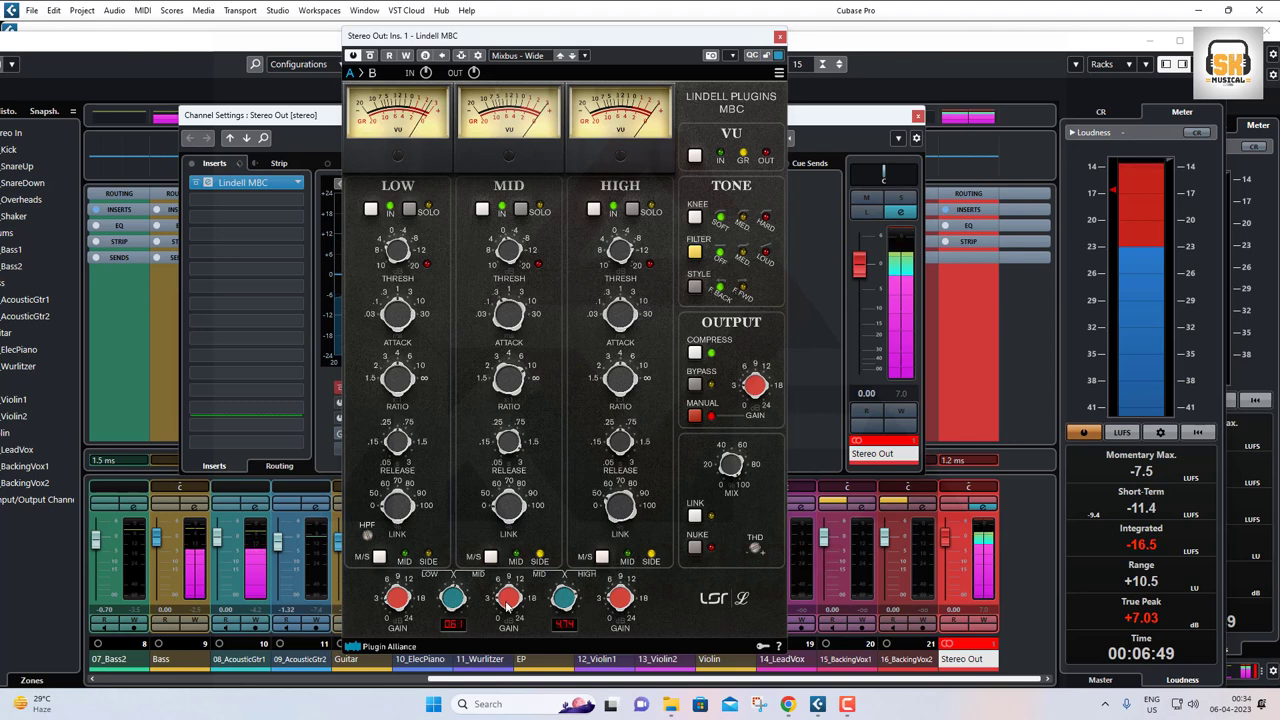
mouse_move(505, 604)
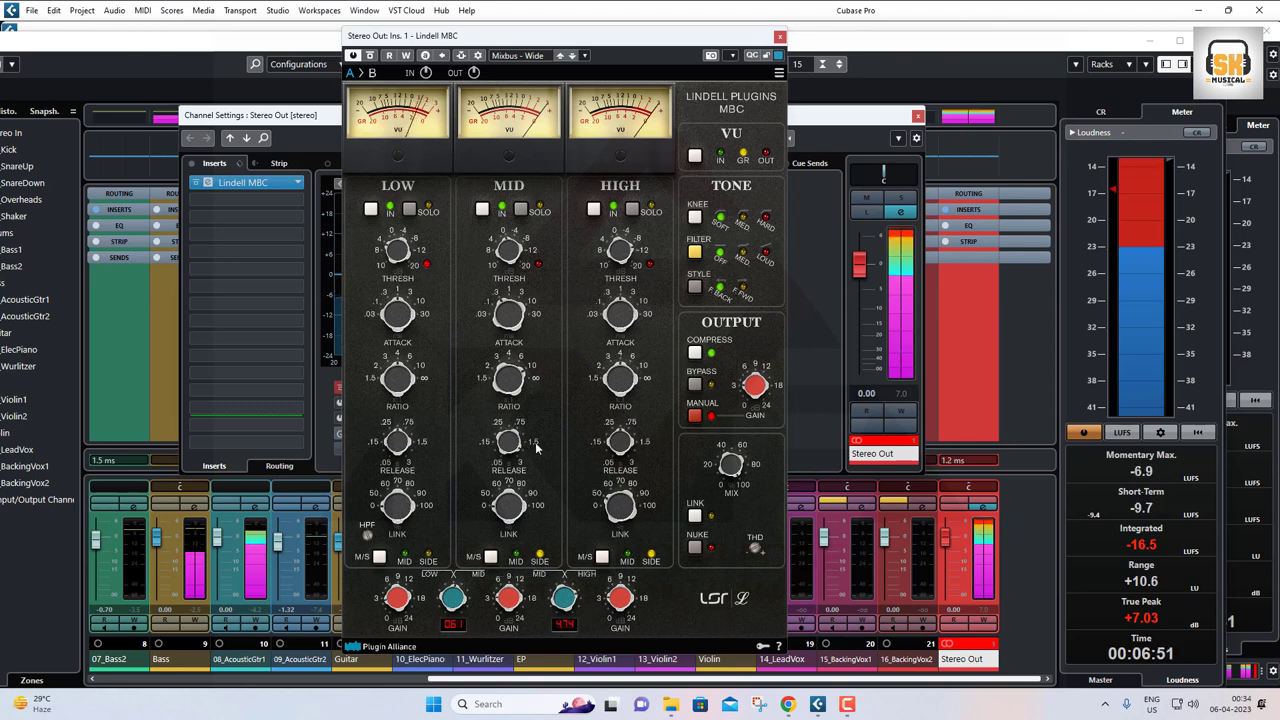
Compare the Stereo Out sound with Lindell MBC bypassed and active, leaving the compressor active
click(370, 56)
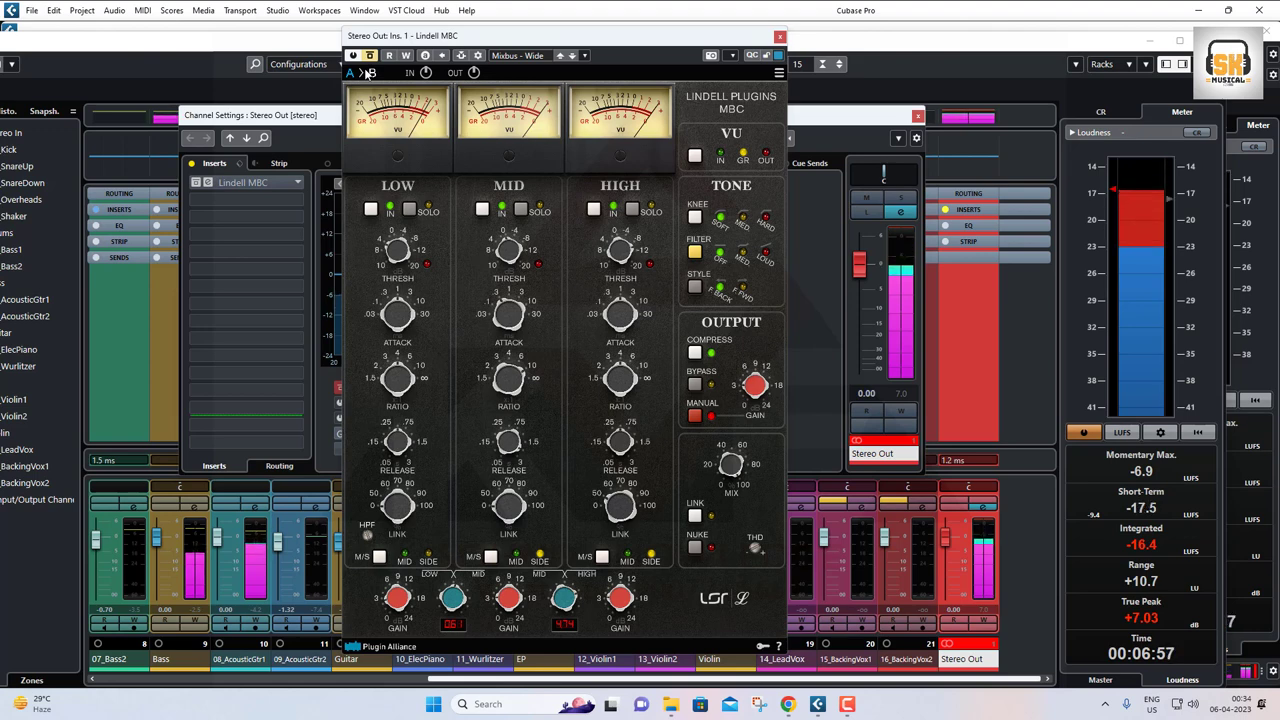
click(370, 56)
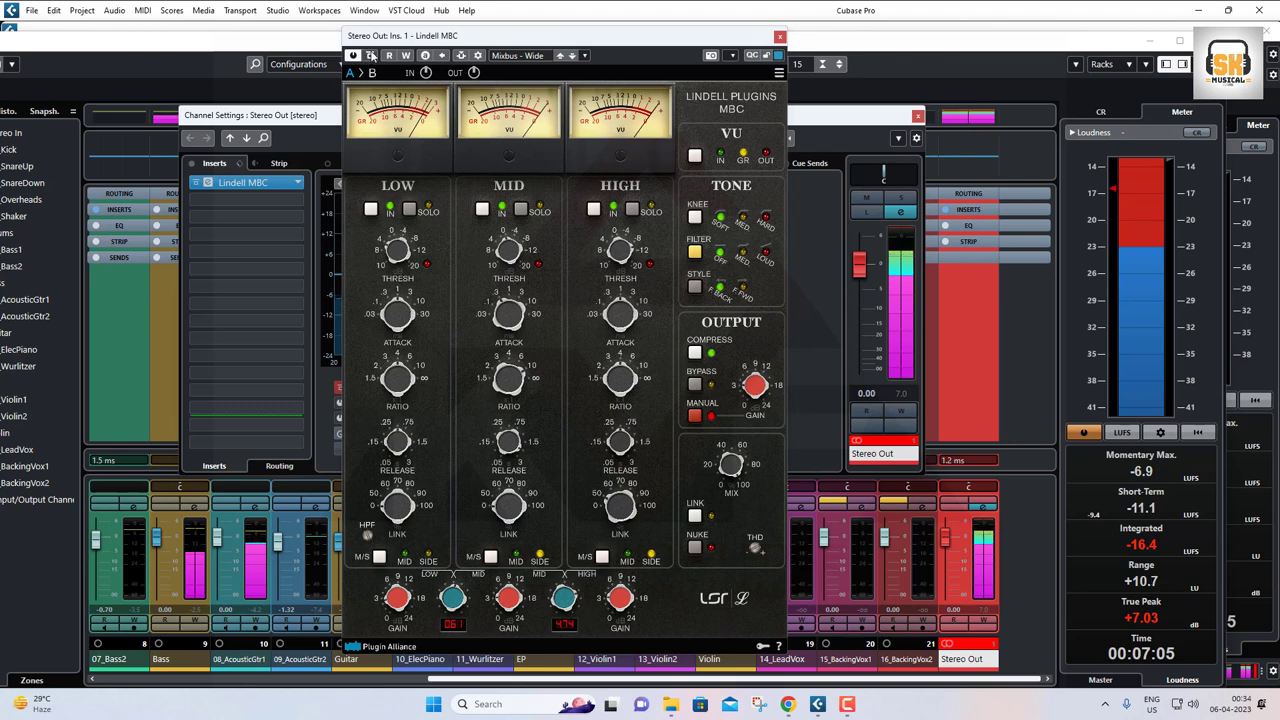
click(370, 56)
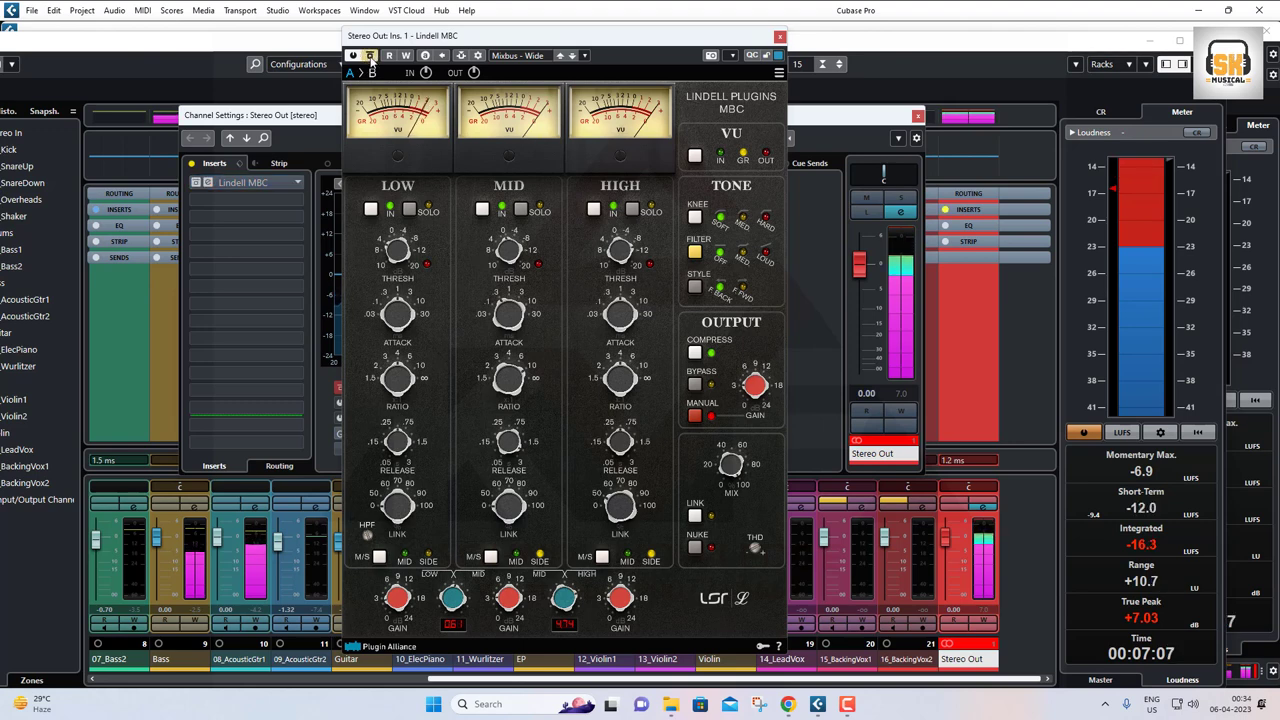
click(370, 56)
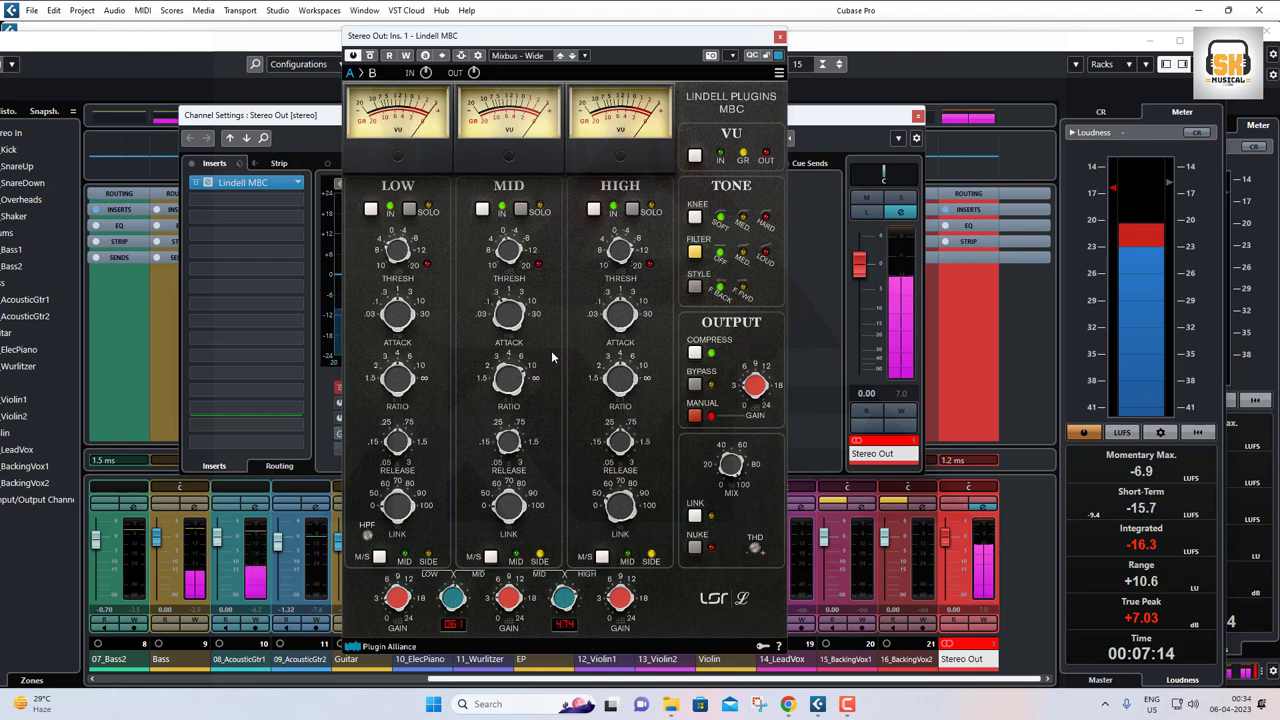
Insert the SuperVision analyzer in the second insert slot of the Stereo Out channel
click(245, 200)
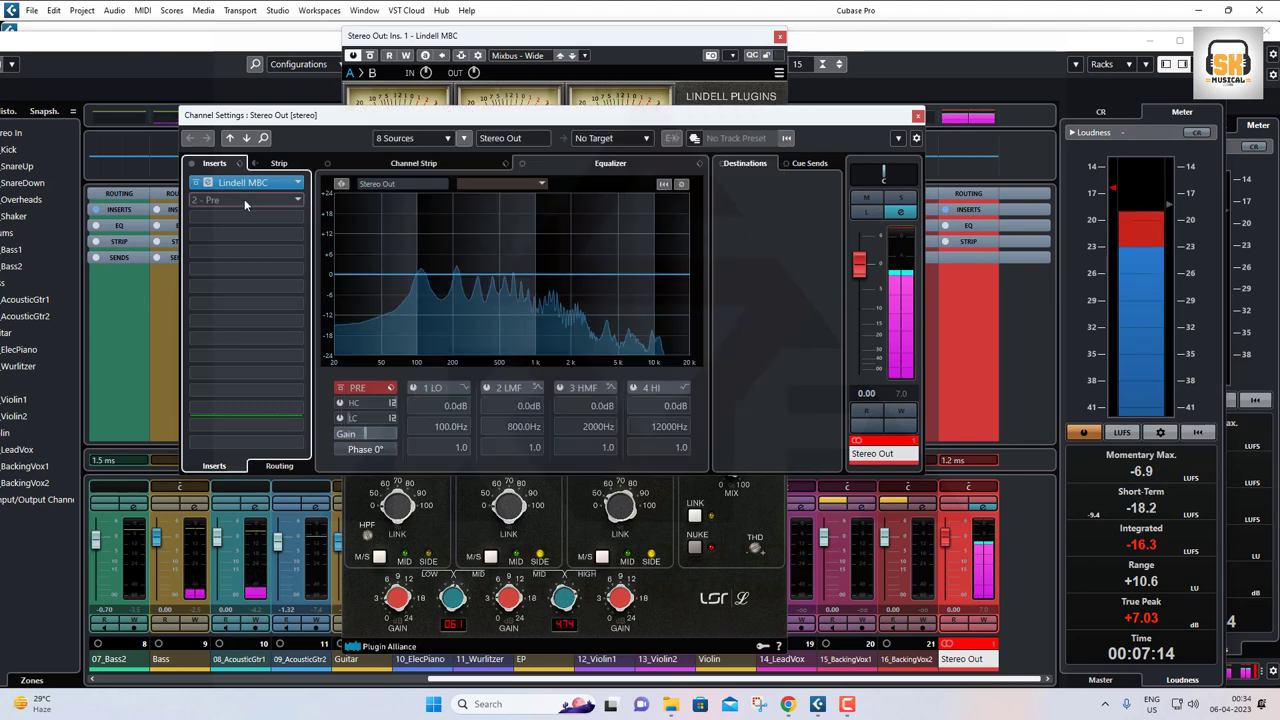
click(210, 254)
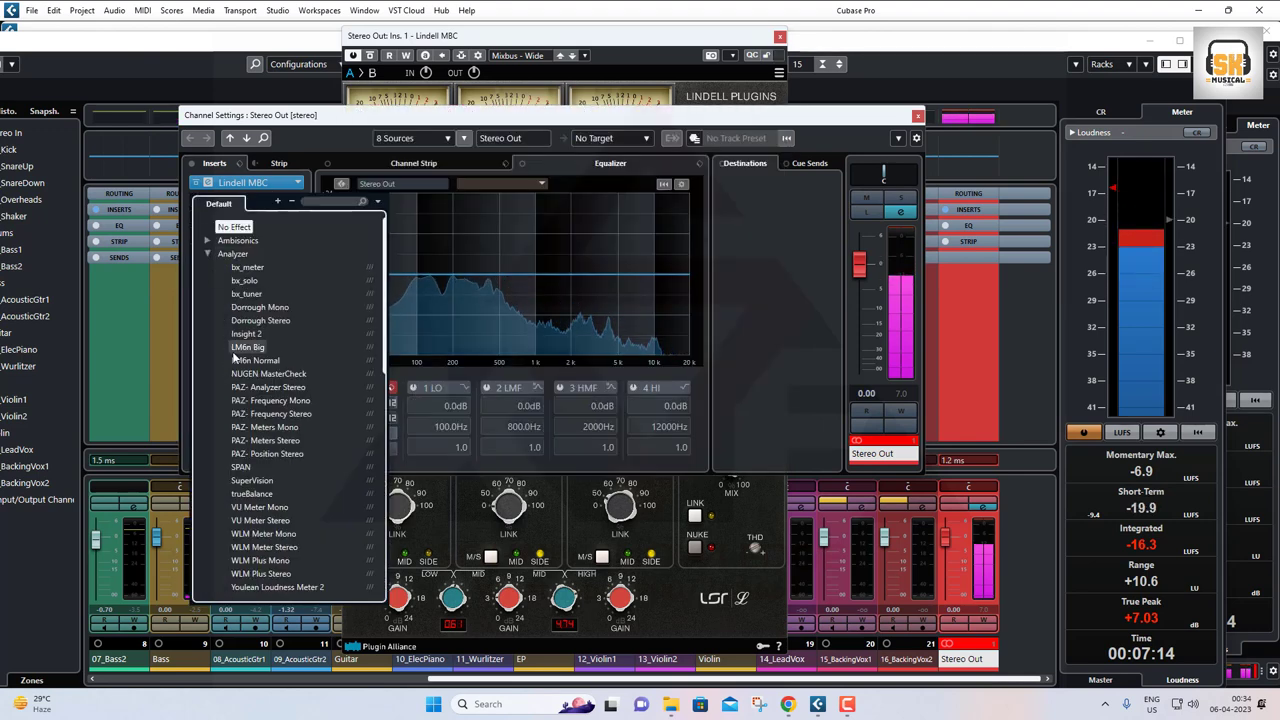
click(252, 481)
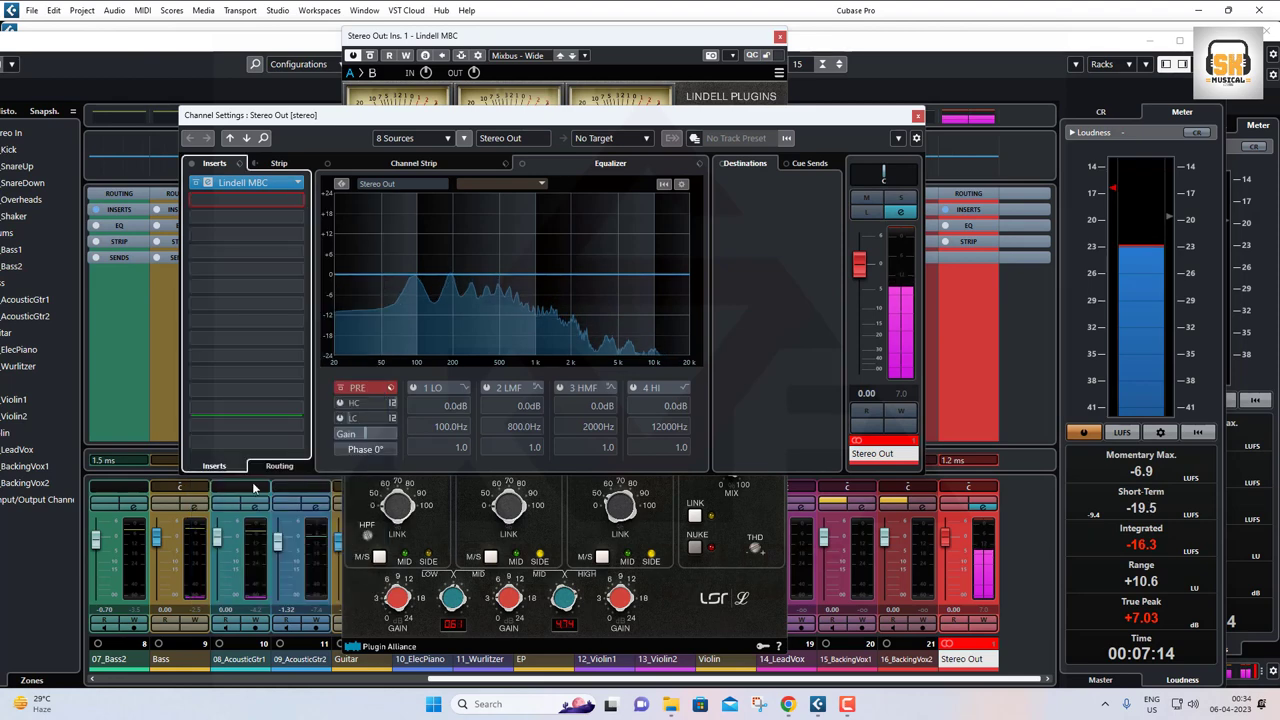
Switch SuperVision to the Loudness module and move its window away from the channel inserts
click(270, 83)
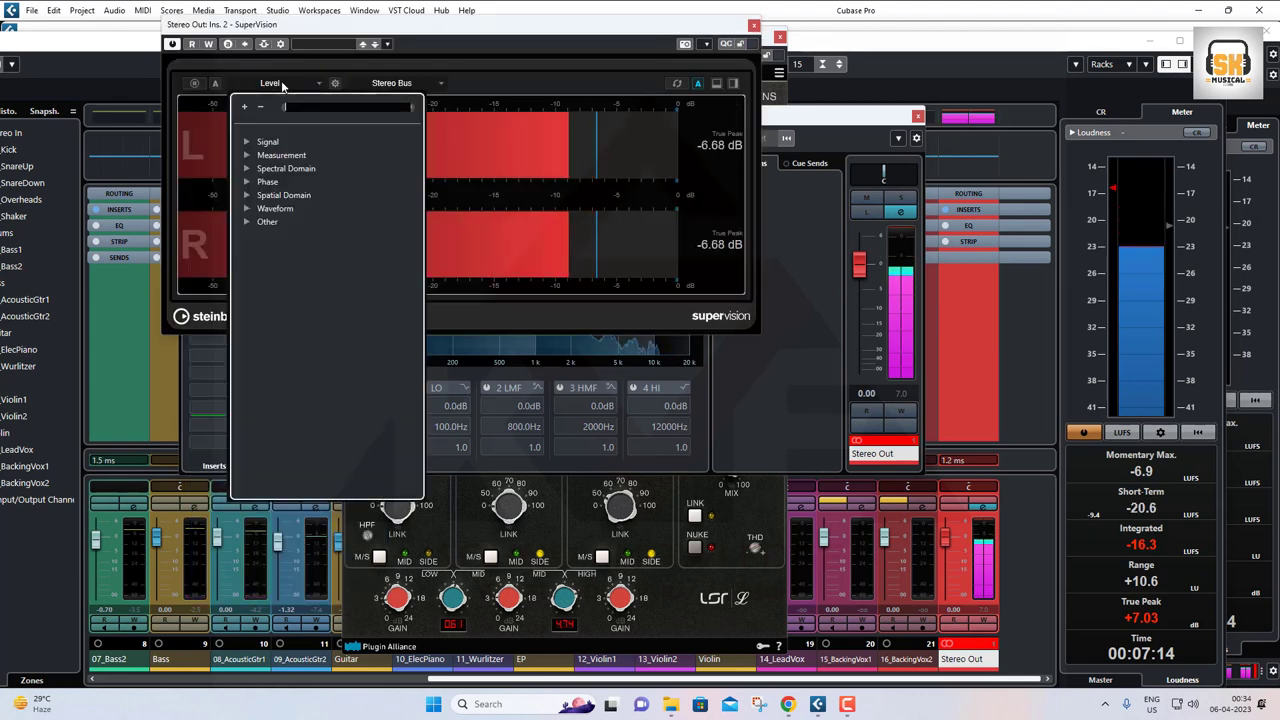
click(247, 156)
click(287, 168)
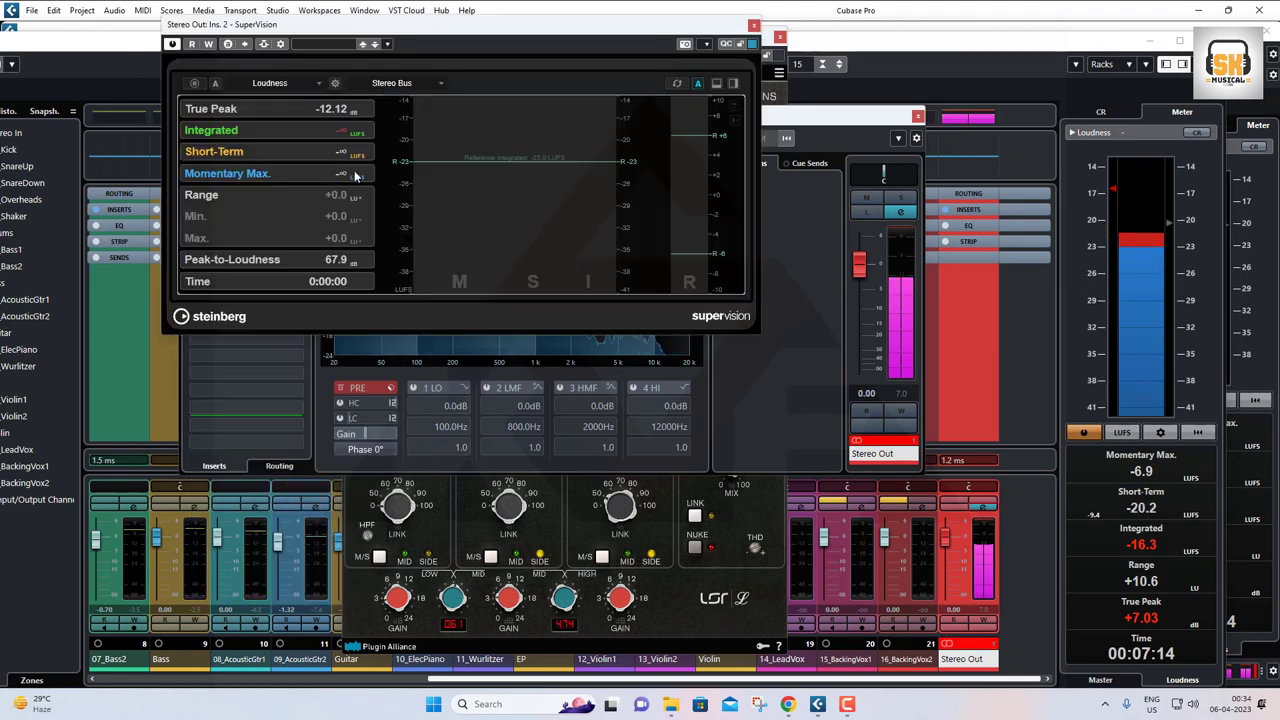
drag(455, 24, 801, 290)
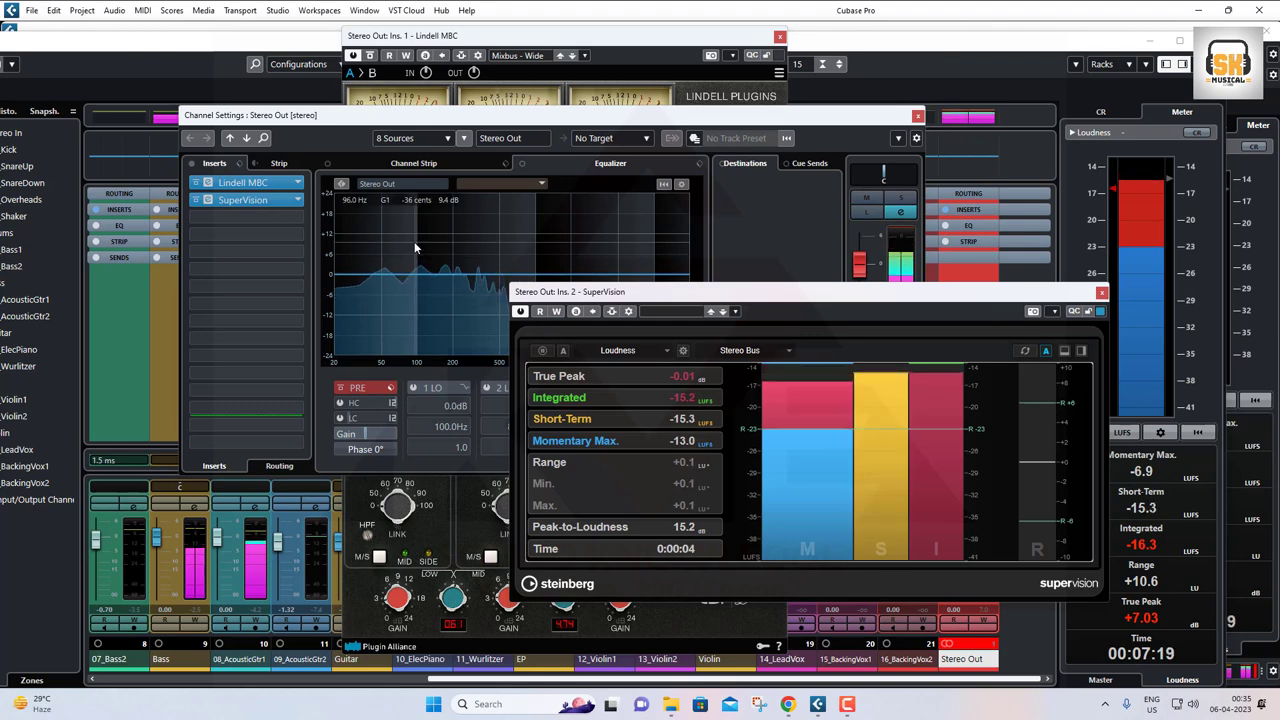
Audition the Mixbus 1 and Mixbus 2 presets in Lindell MBC
click(720, 47)
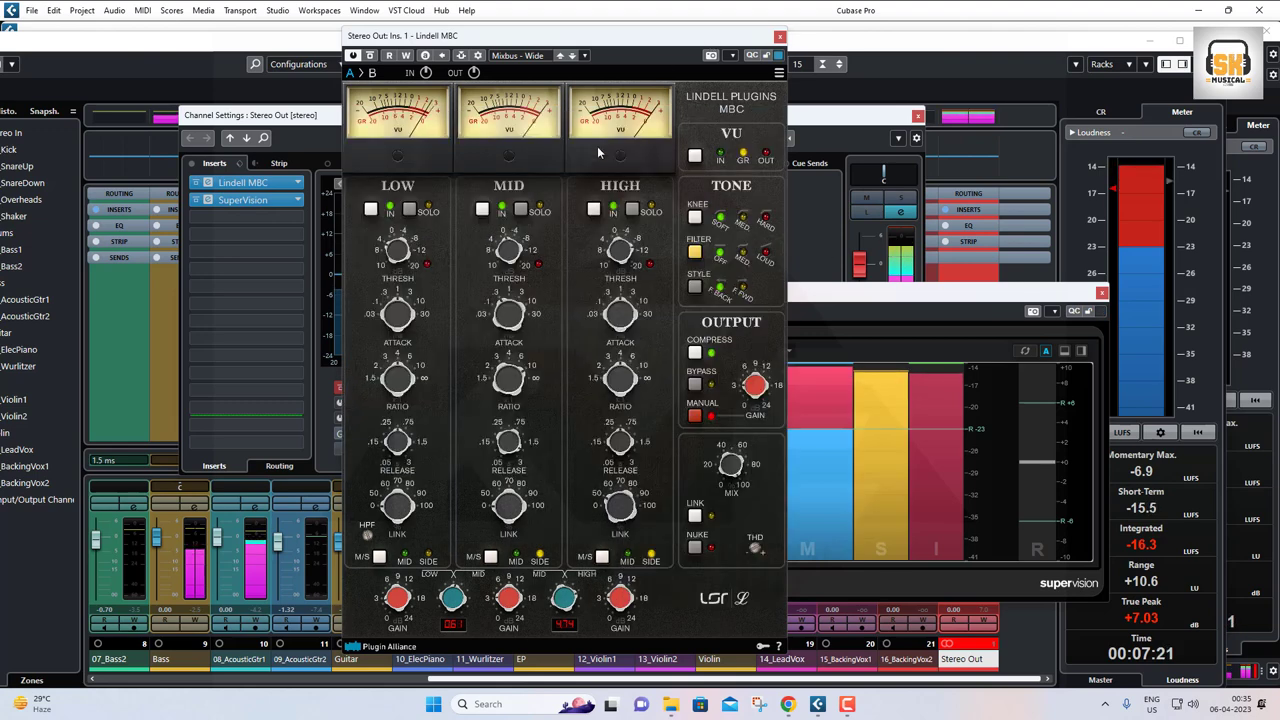
click(523, 57)
scroll(532, 215, up, 1)
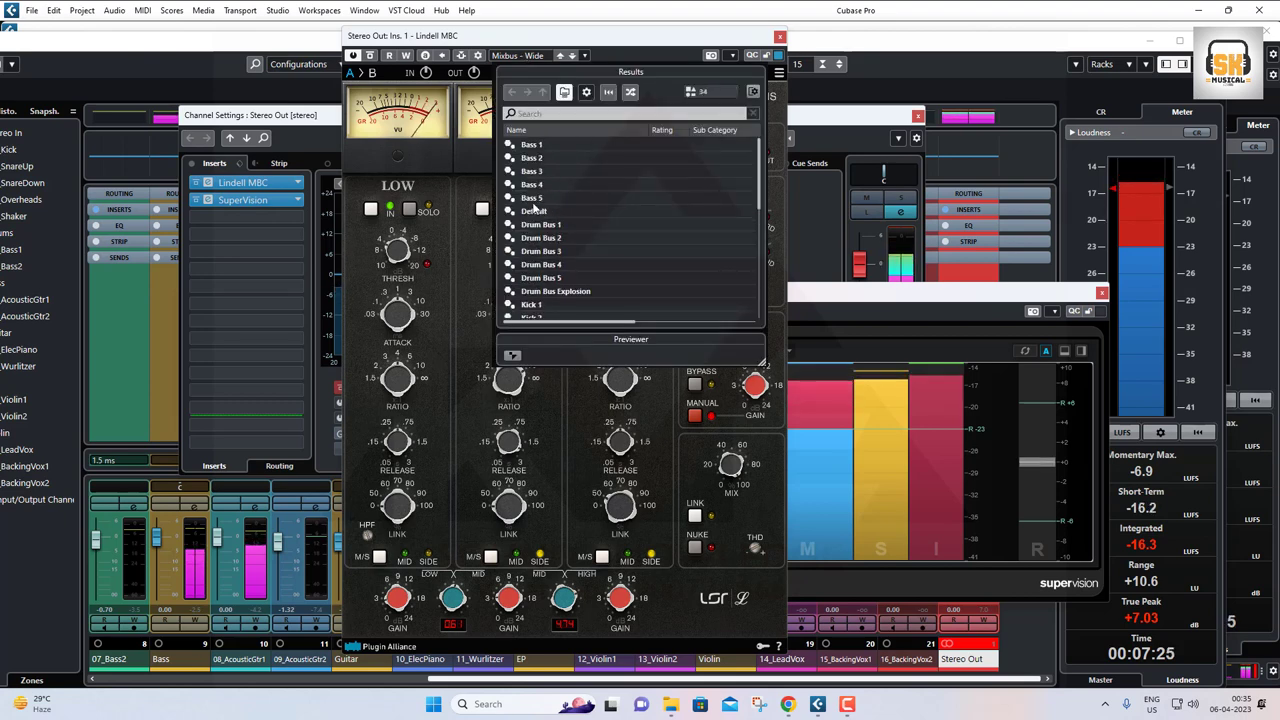
scroll(545, 250, down, 3)
click(547, 200)
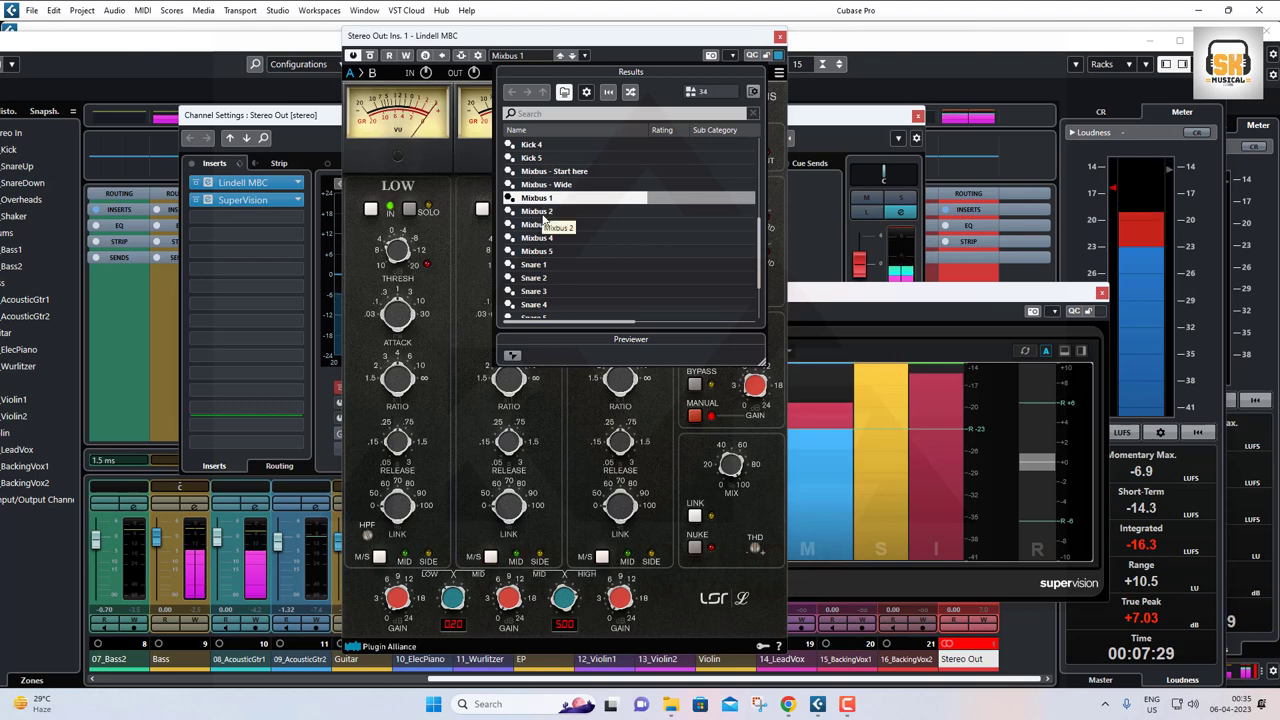
click(544, 213)
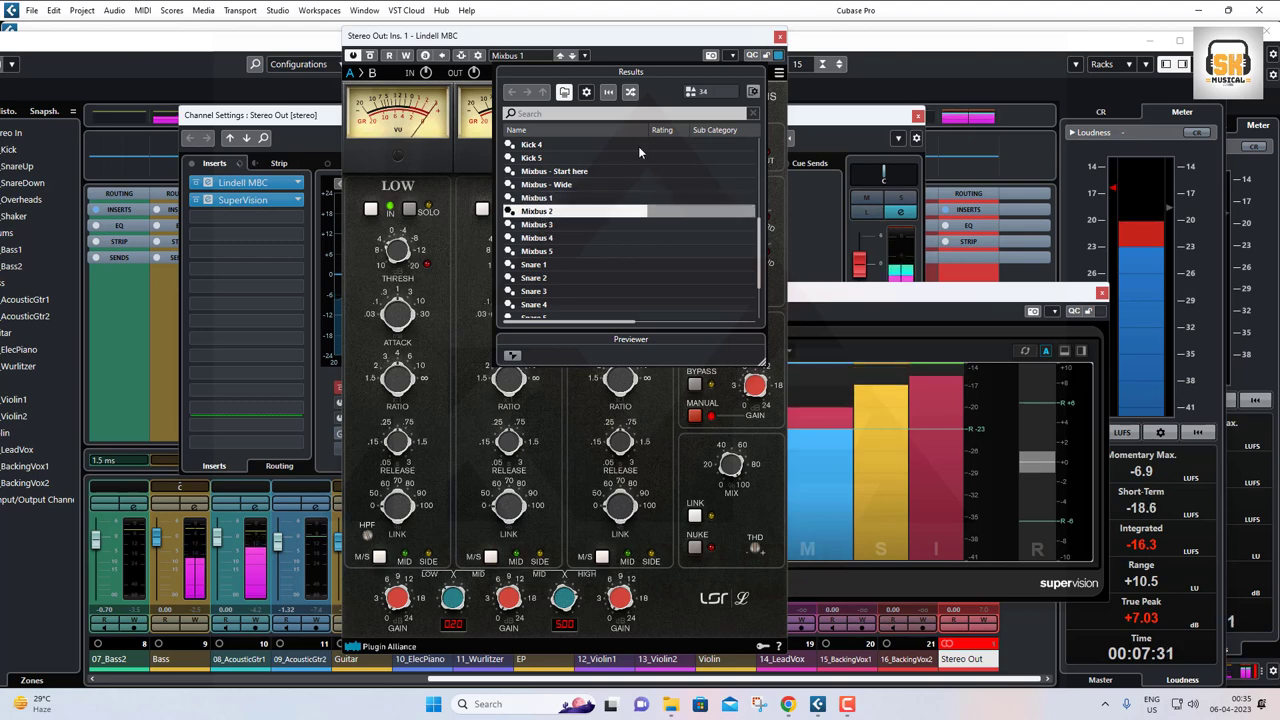
click(640, 38)
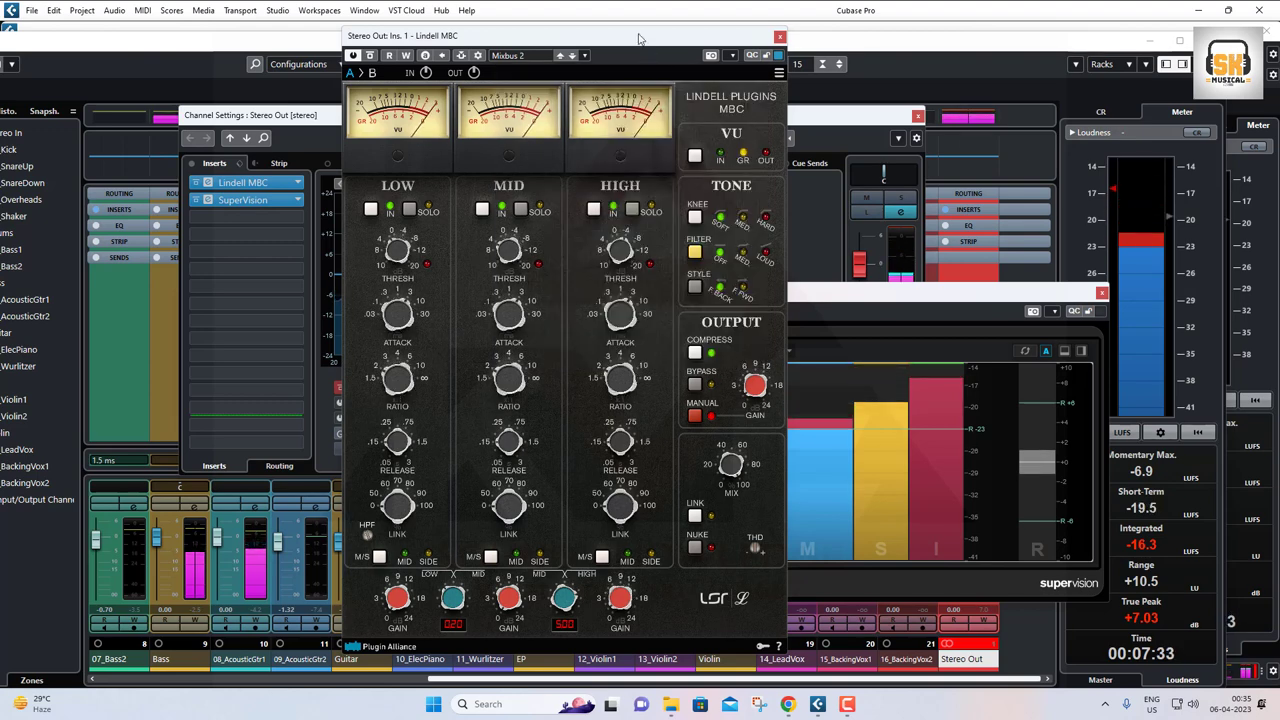
Place the Lindell MBC window beside the SuperVision loudness readings and load the Mixbus 3 preset
drag(640, 38, 1025, 108)
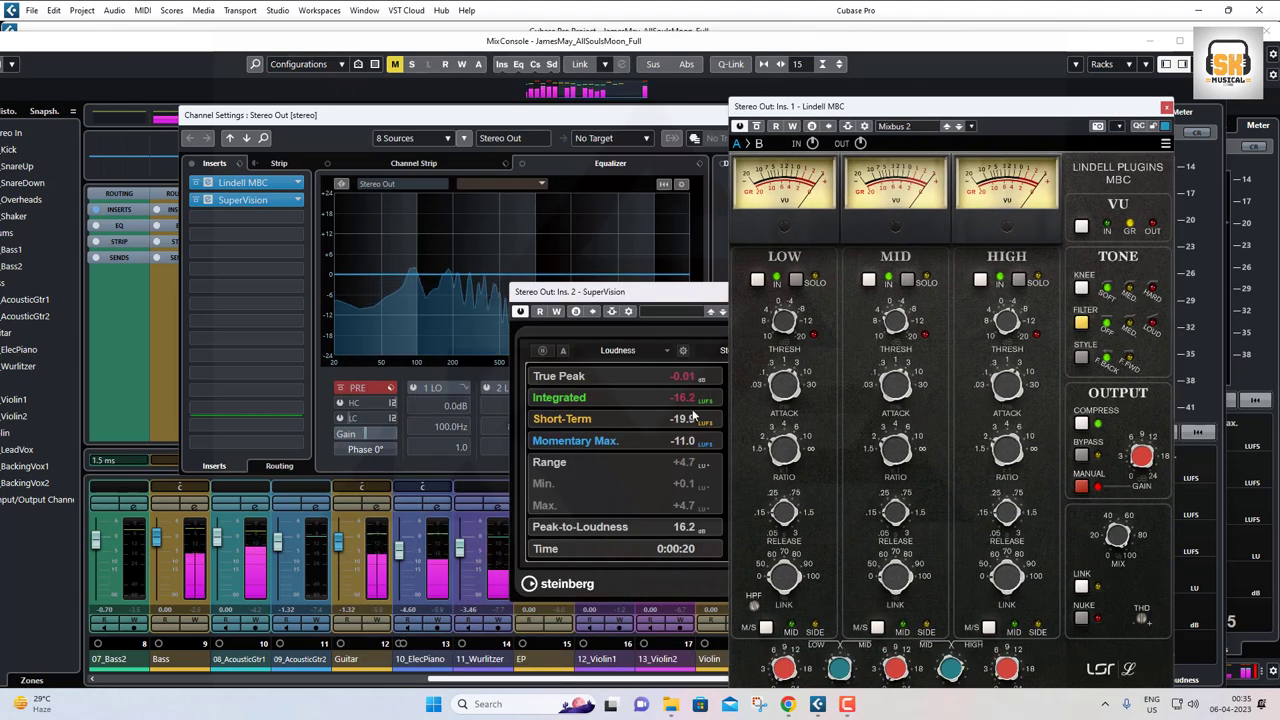
click(908, 122)
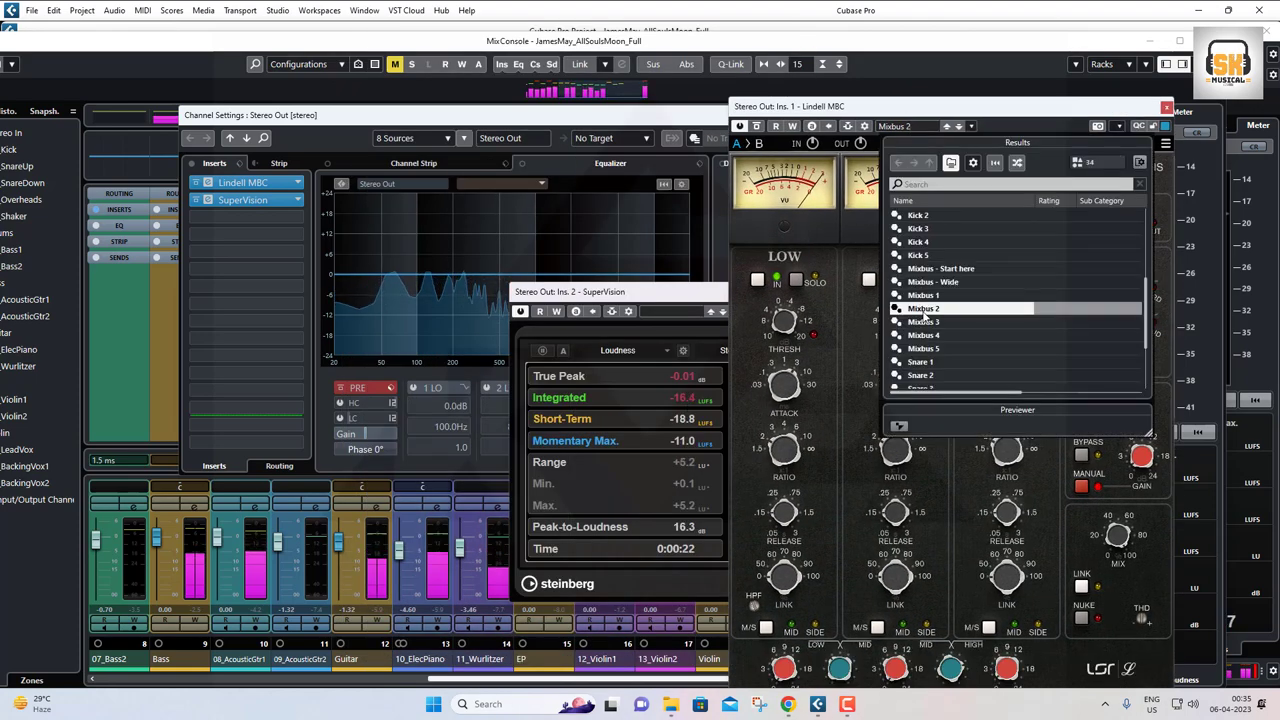
click(922, 322)
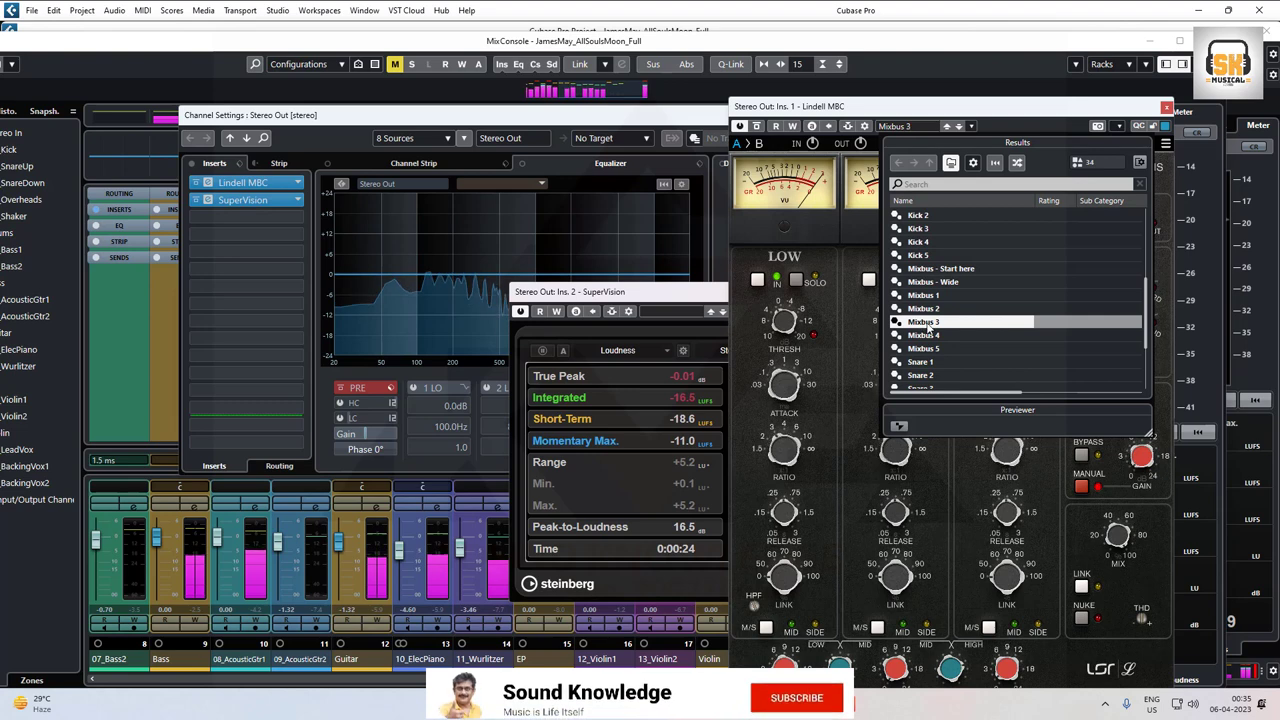
click(954, 104)
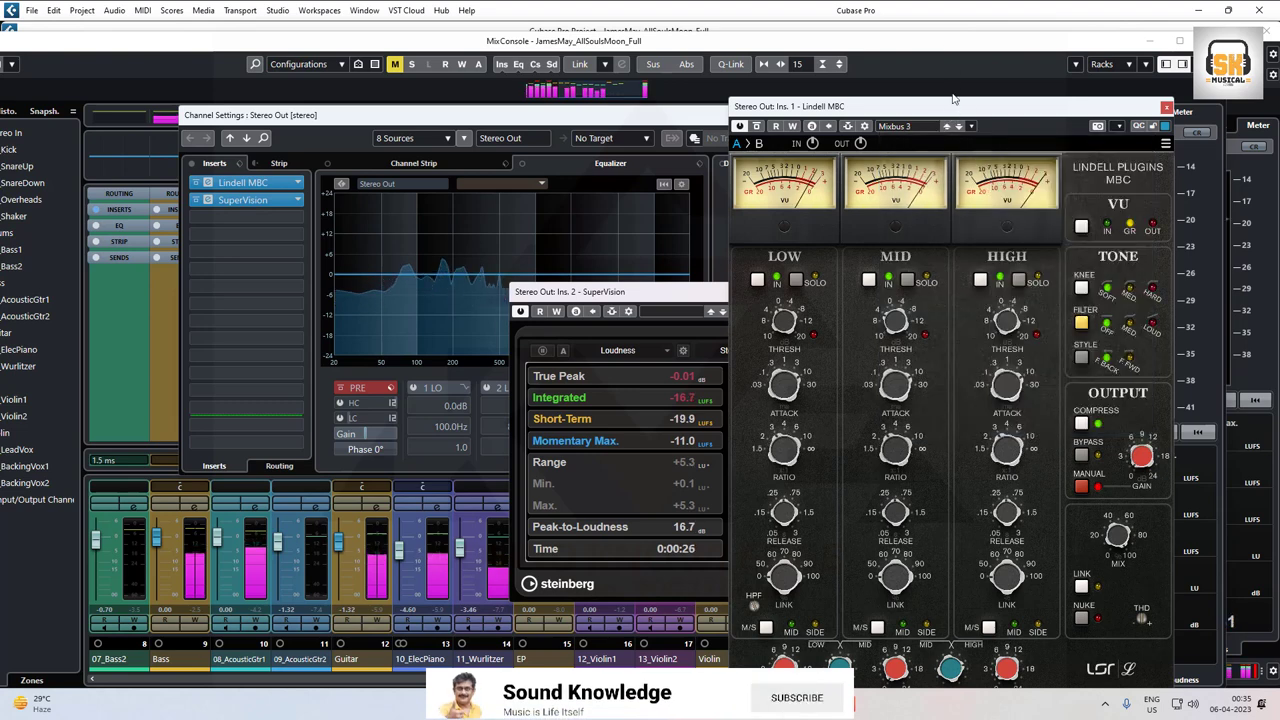
drag(953, 104, 951, 28)
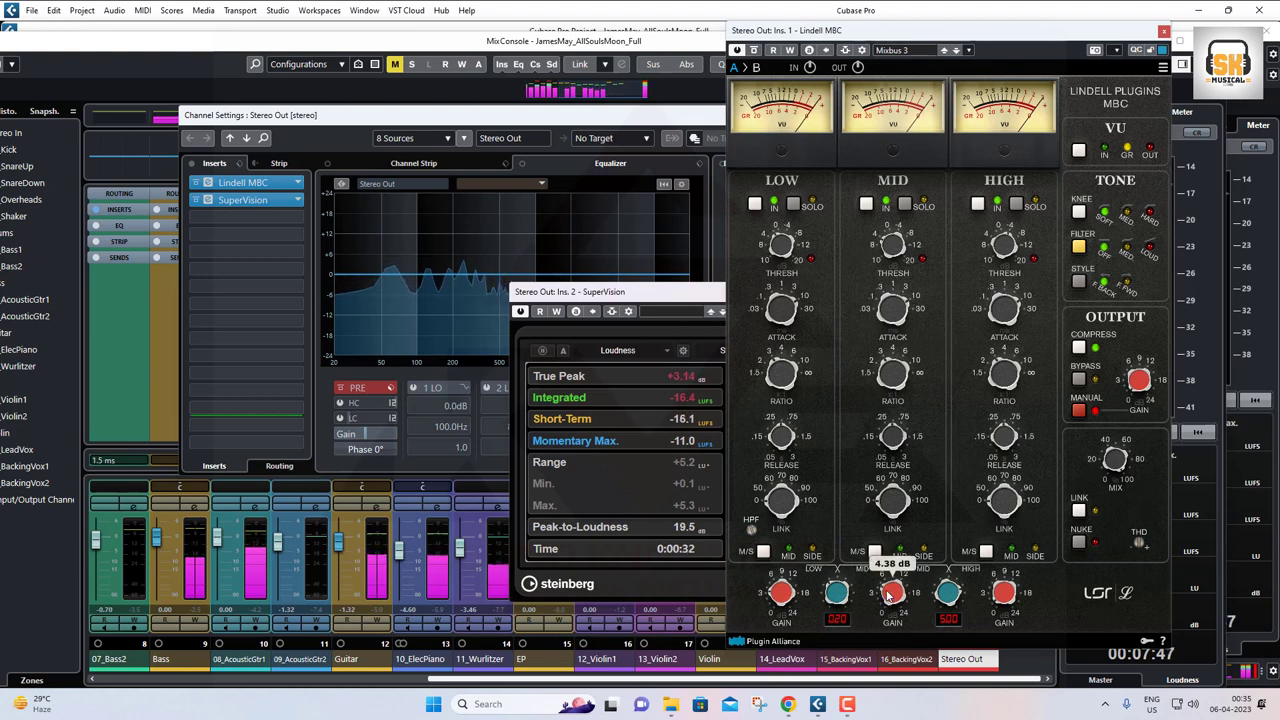
Raise the Low, Mid and High band gains in Lindell MBC and adjust its output gain
mouse_move(1000, 600)
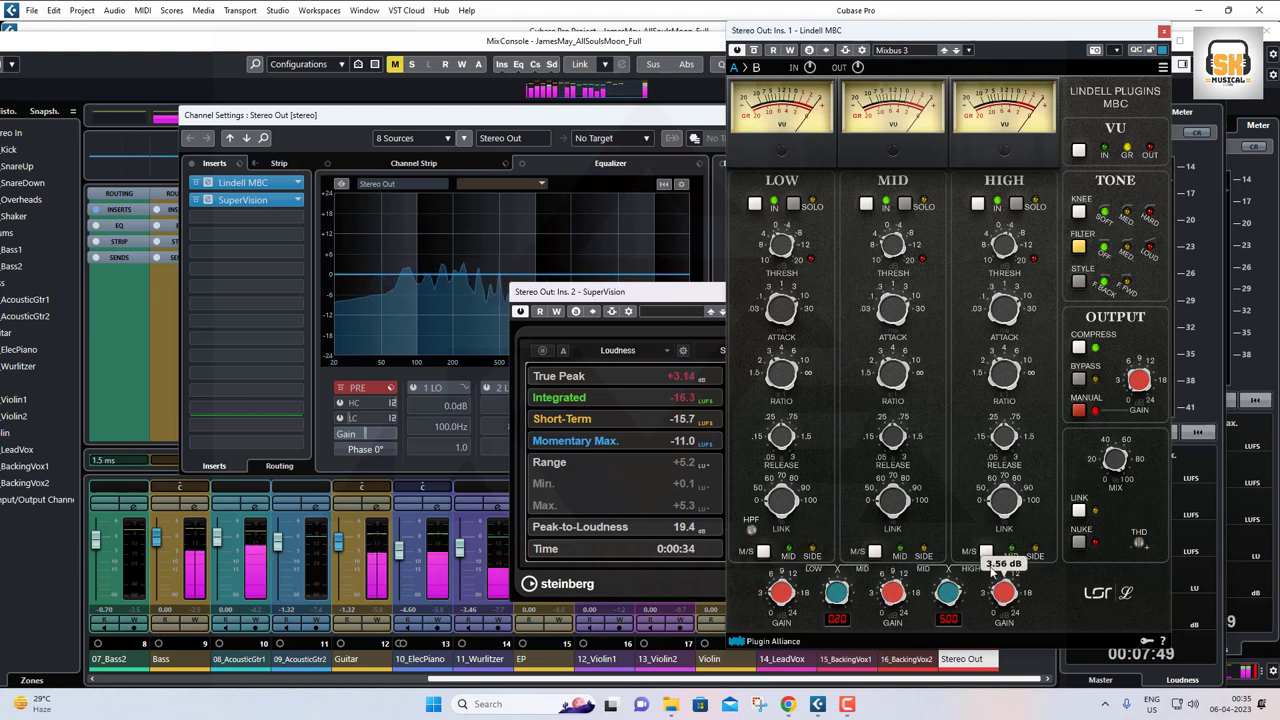
mouse_move(777, 595)
mouse_down()
mouse_move(773, 576)
mouse_move(778, 595)
mouse_up()
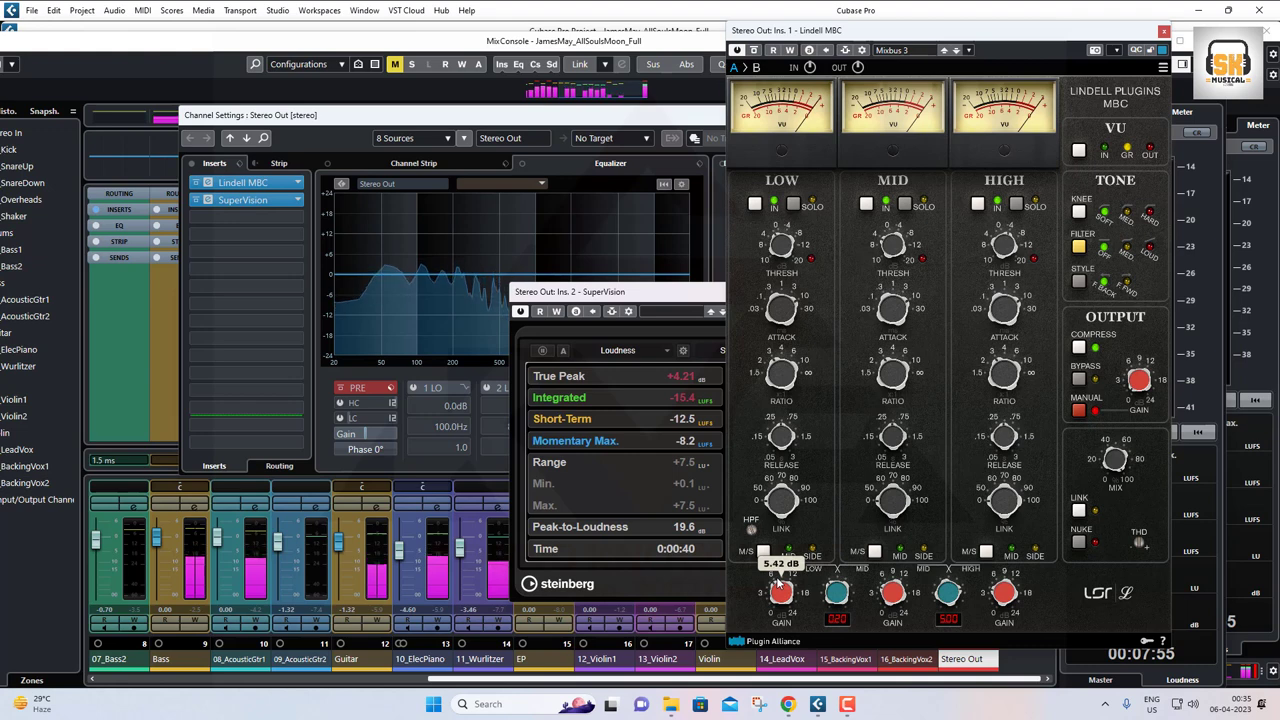
drag(774, 580, 781, 591)
mouse_move(891, 597)
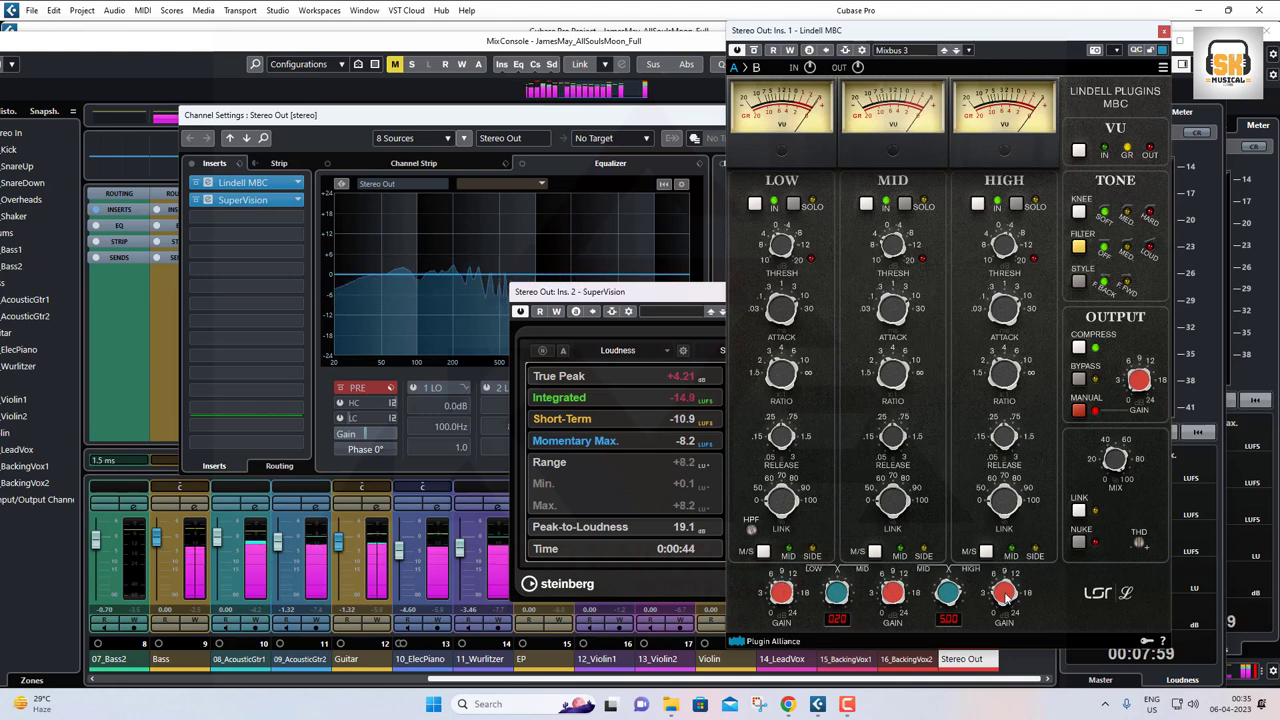
mouse_move(1134, 383)
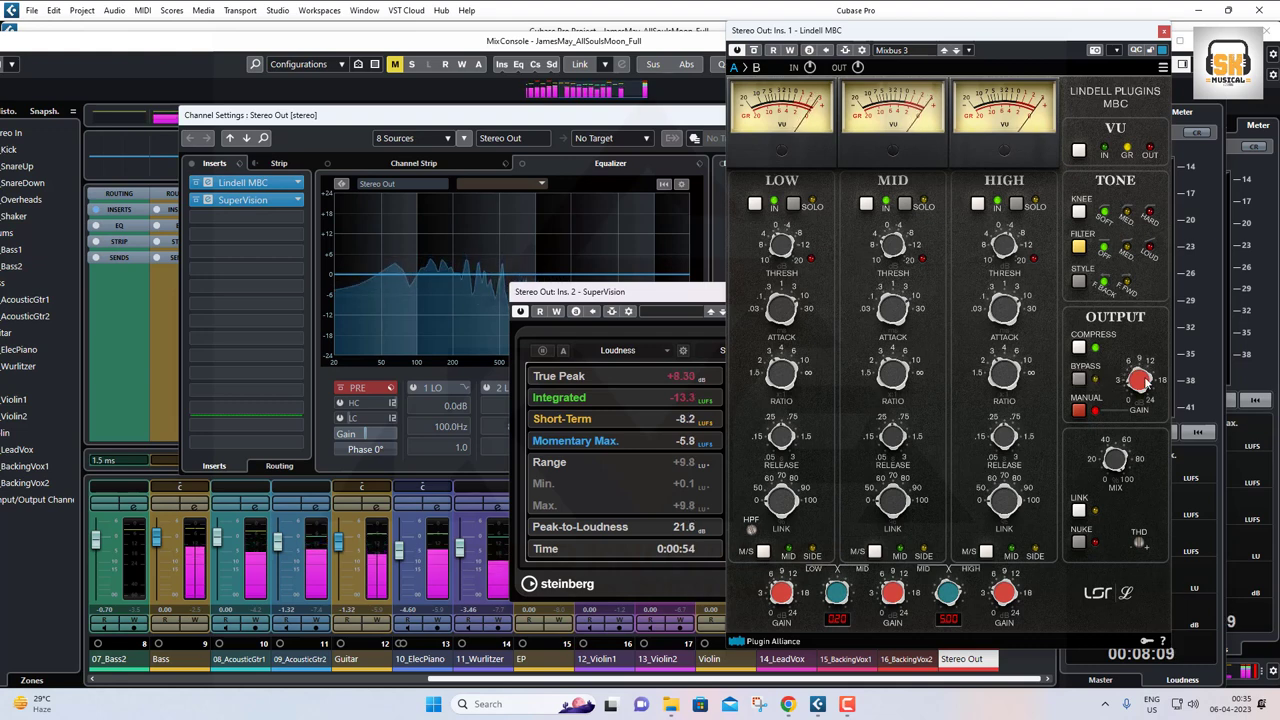
Move the Stereo Out channel settings aside so the full equalizer spectrum shows, and bring Lindell MBC back to the front
click(583, 119)
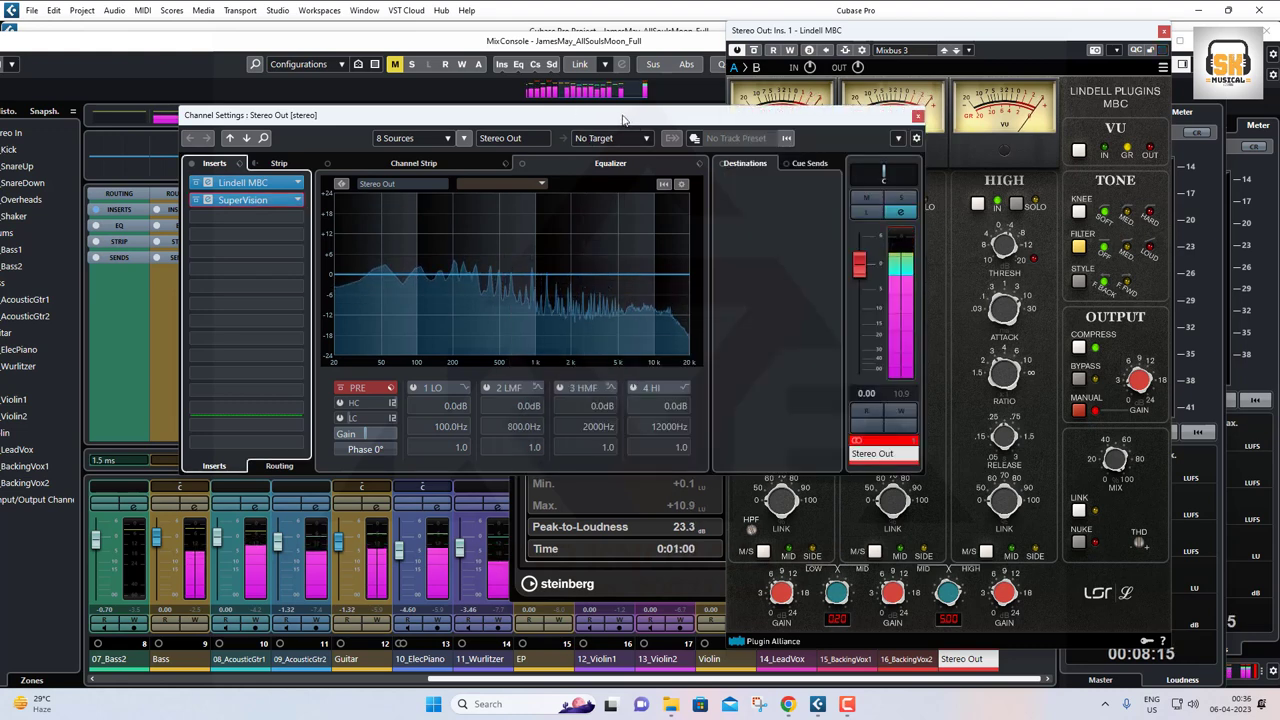
drag(623, 117, 522, 105)
click(985, 565)
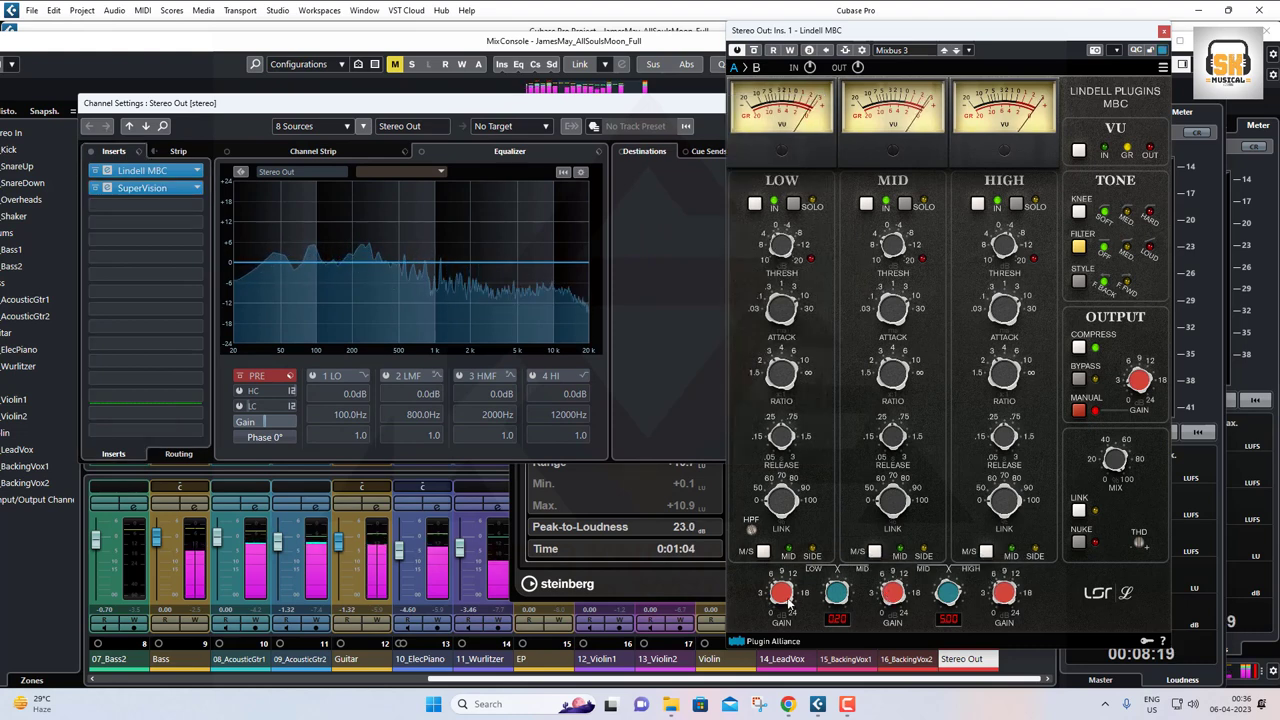
Arrange the Stereo Out channel settings below the SuperVision readings, with Lindell MBC alongside, to monitor loudness and the equalizer spectrum together
mouse_move(776, 599)
mouse_move(1000, 590)
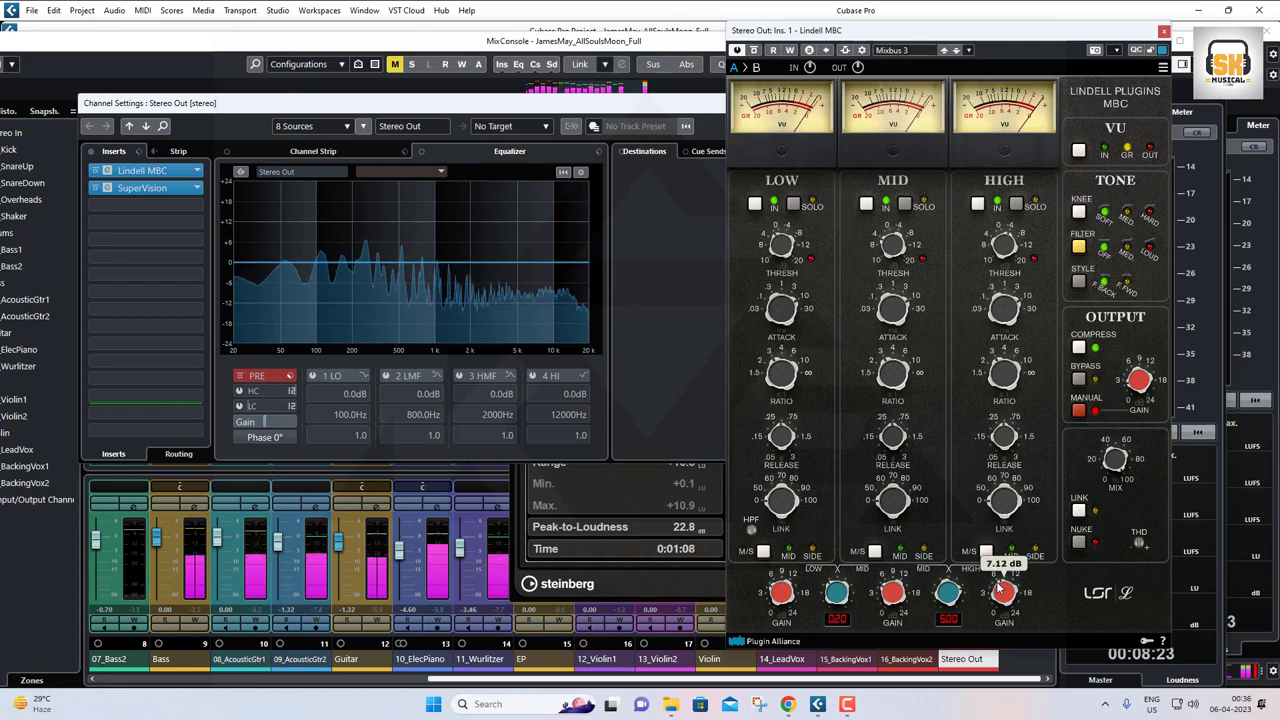
drag(598, 103, 346, 47)
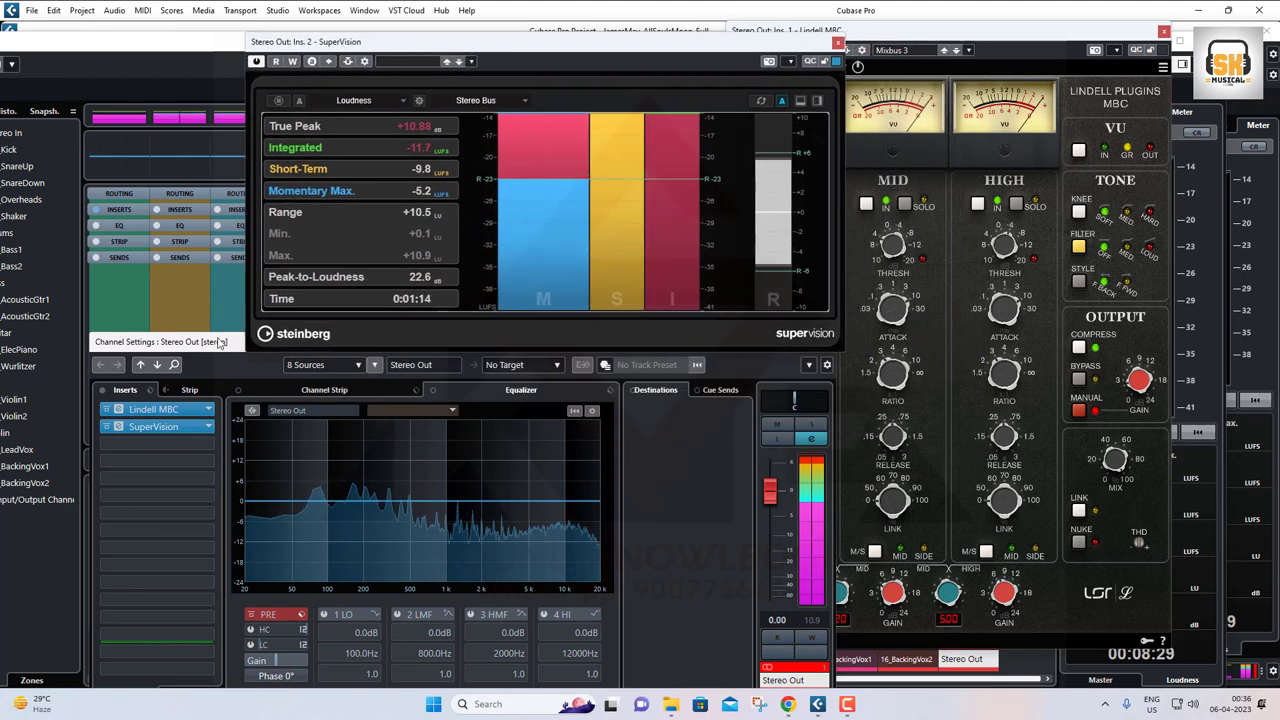
drag(269, 348, 334, 301)
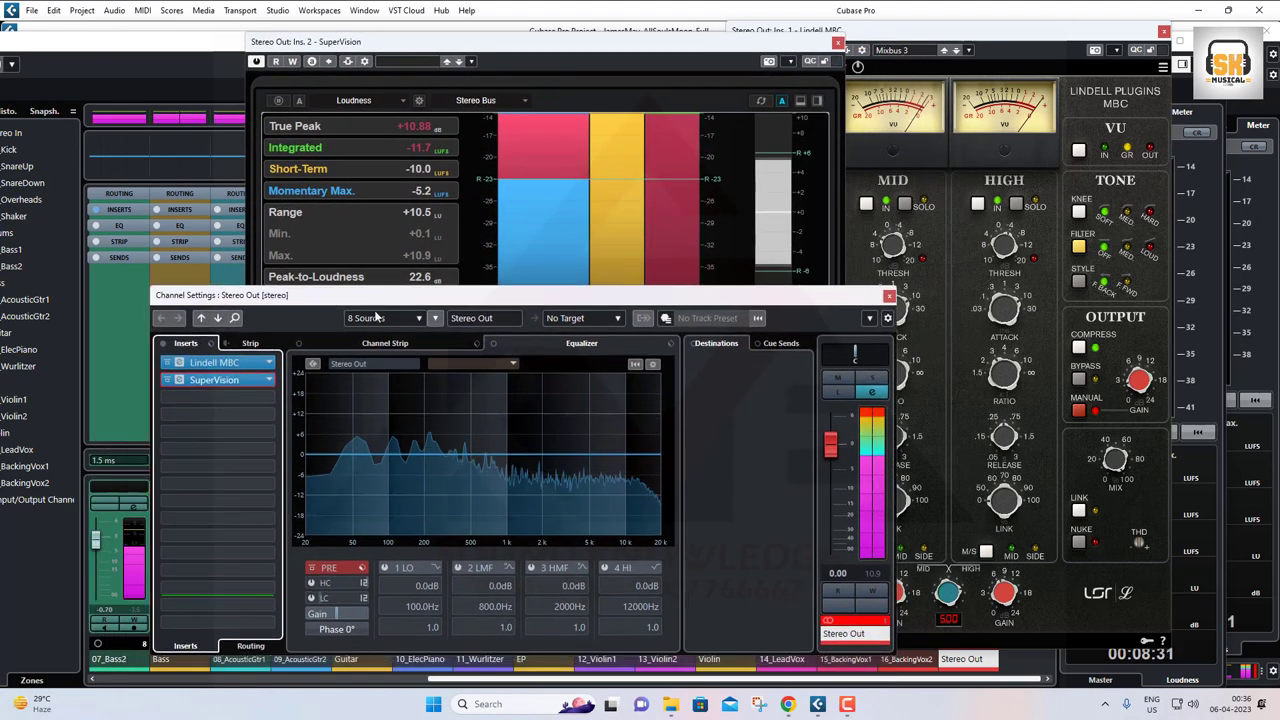
click(1133, 390)
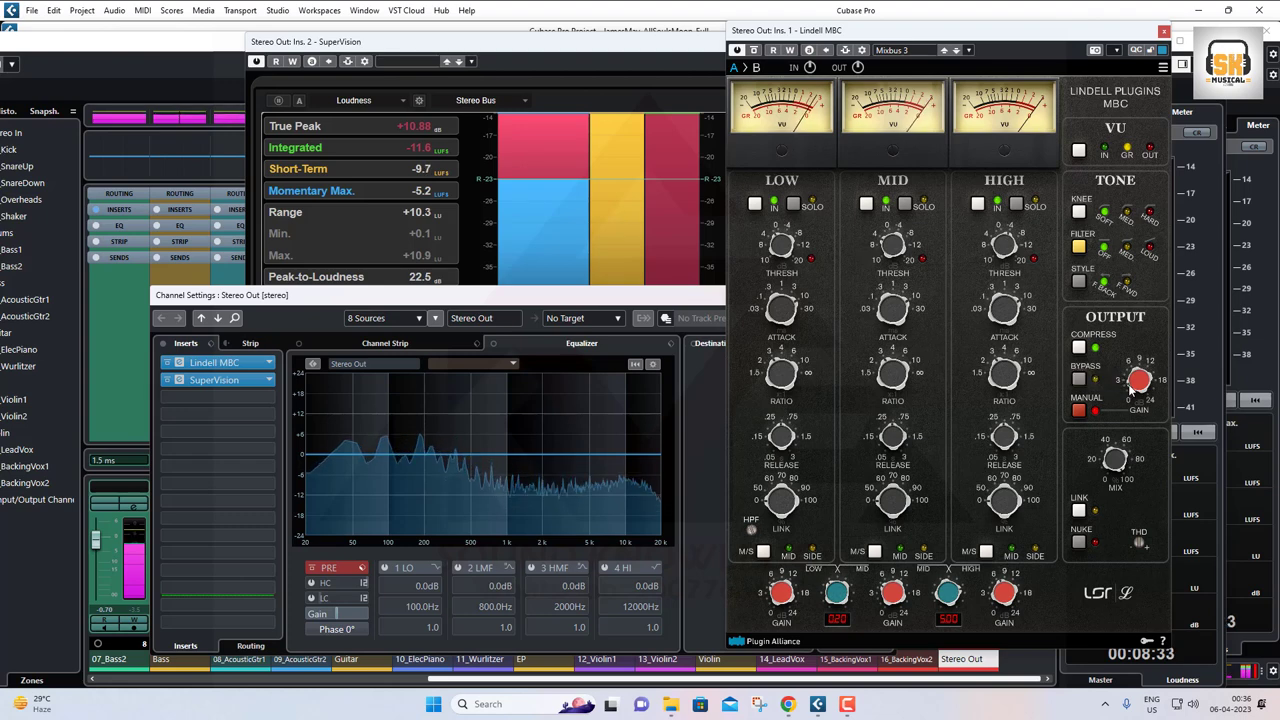
click(515, 305)
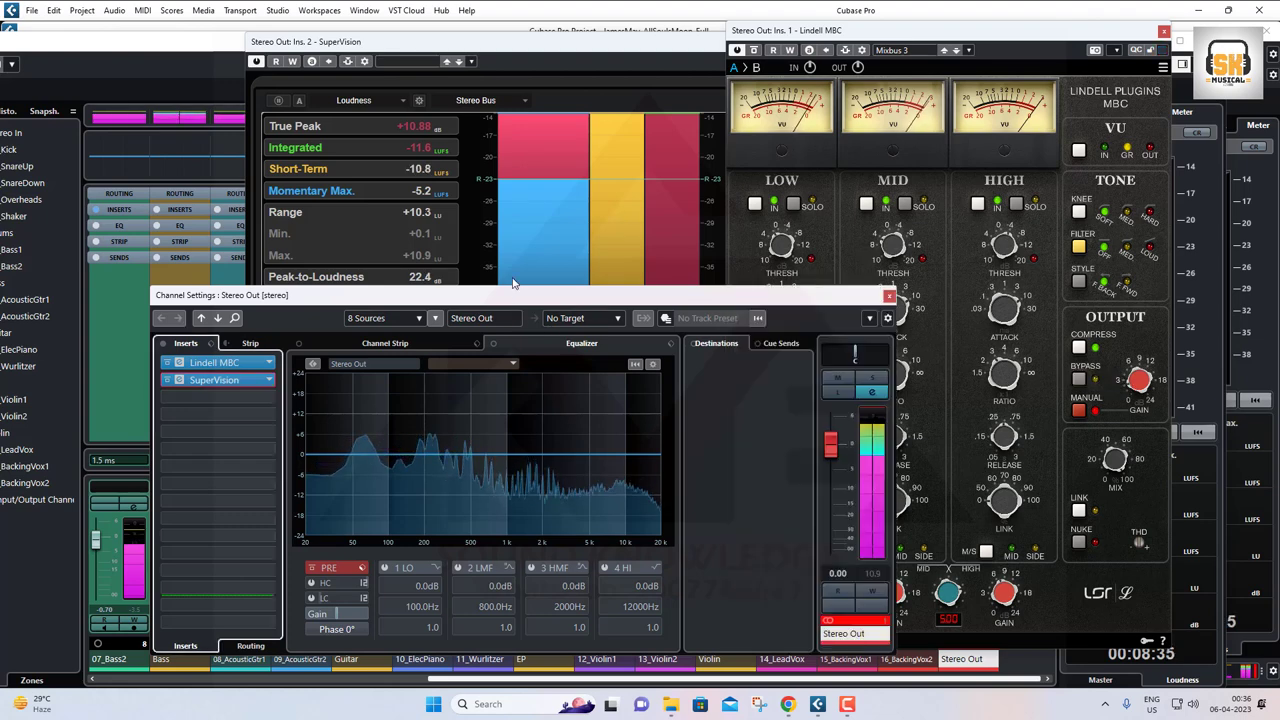
drag(515, 305, 513, 258)
click(755, 62)
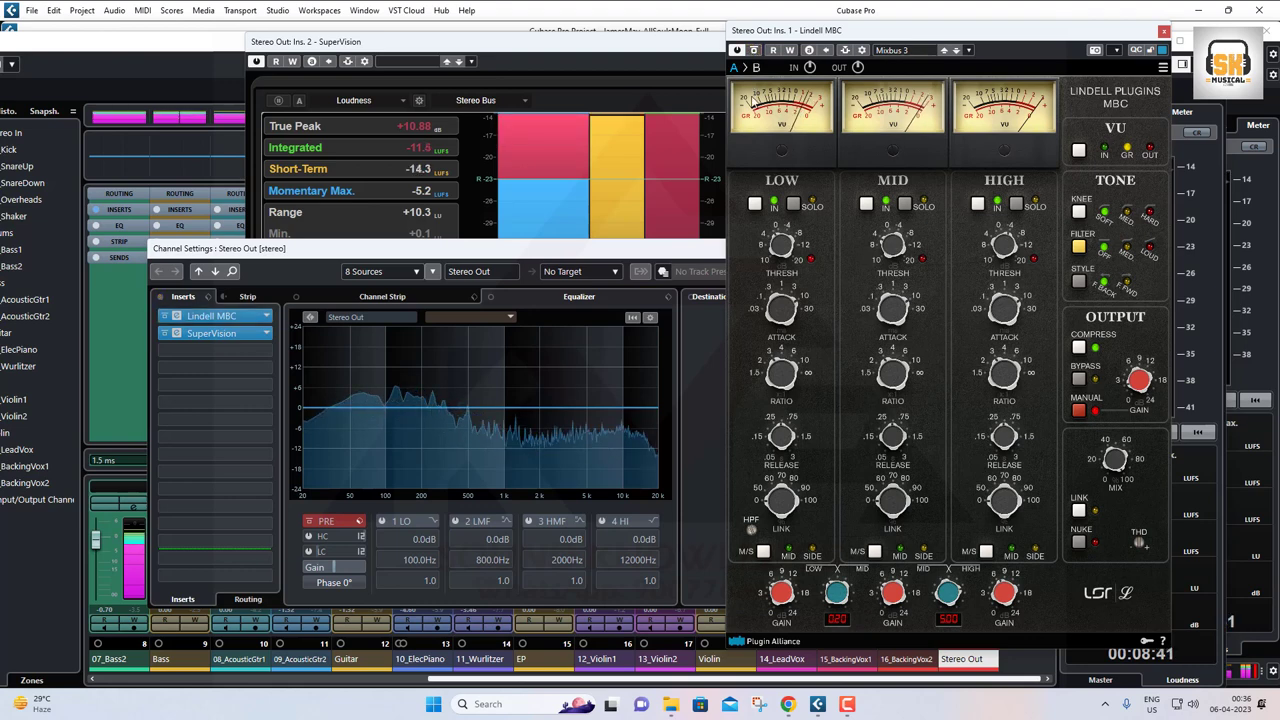
click(510, 258)
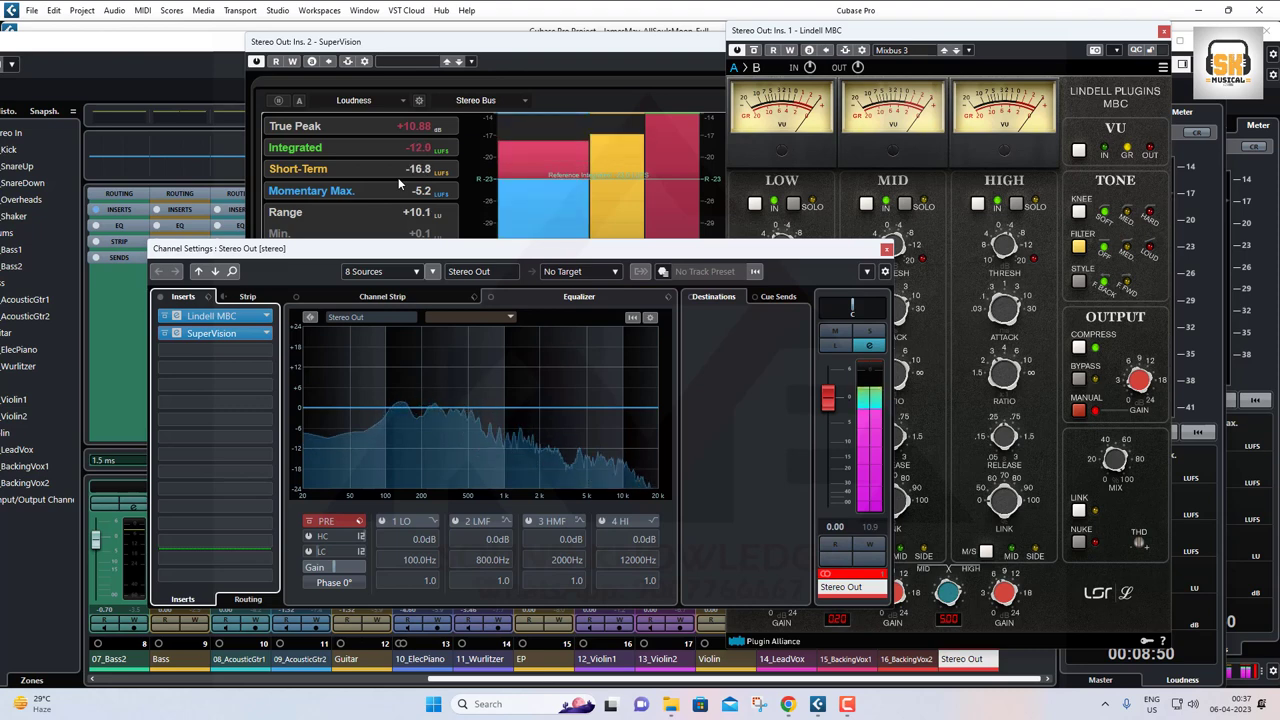
Close the MixConsole, Stereo Out channel settings, Lindell MBC and SuperVision windows, keeping the project open
click(1211, 41)
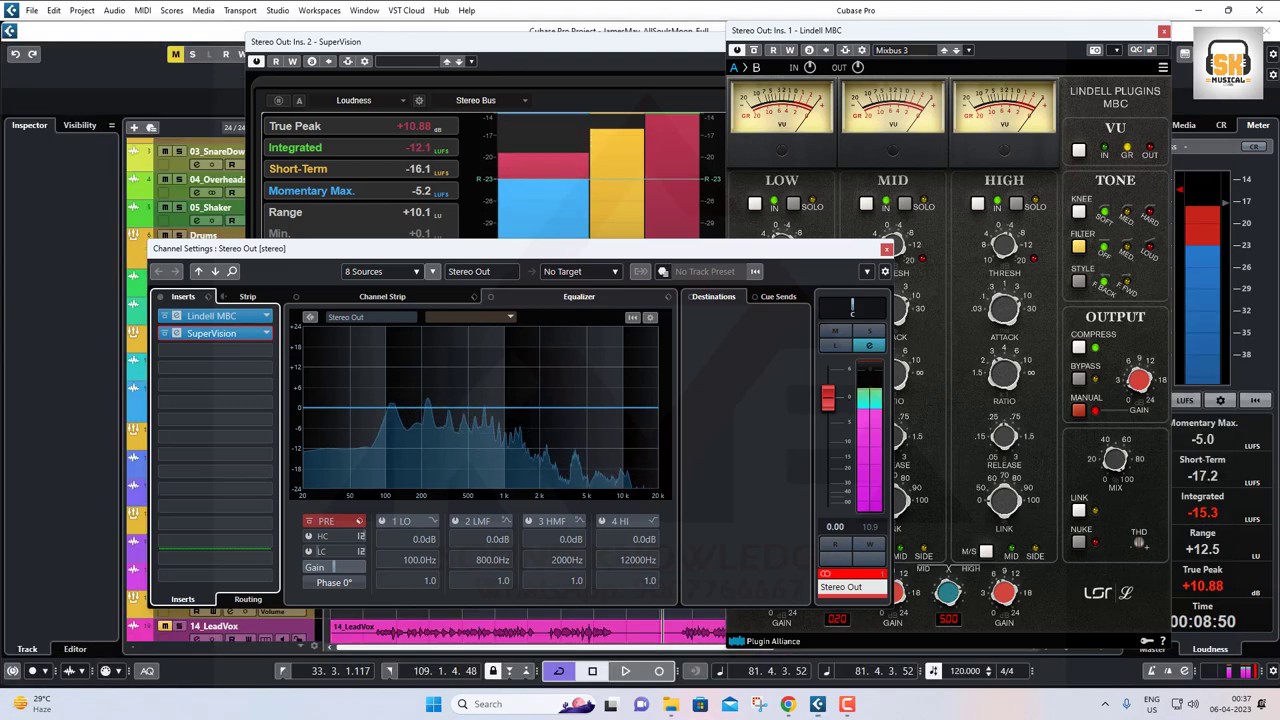
click(1265, 31)
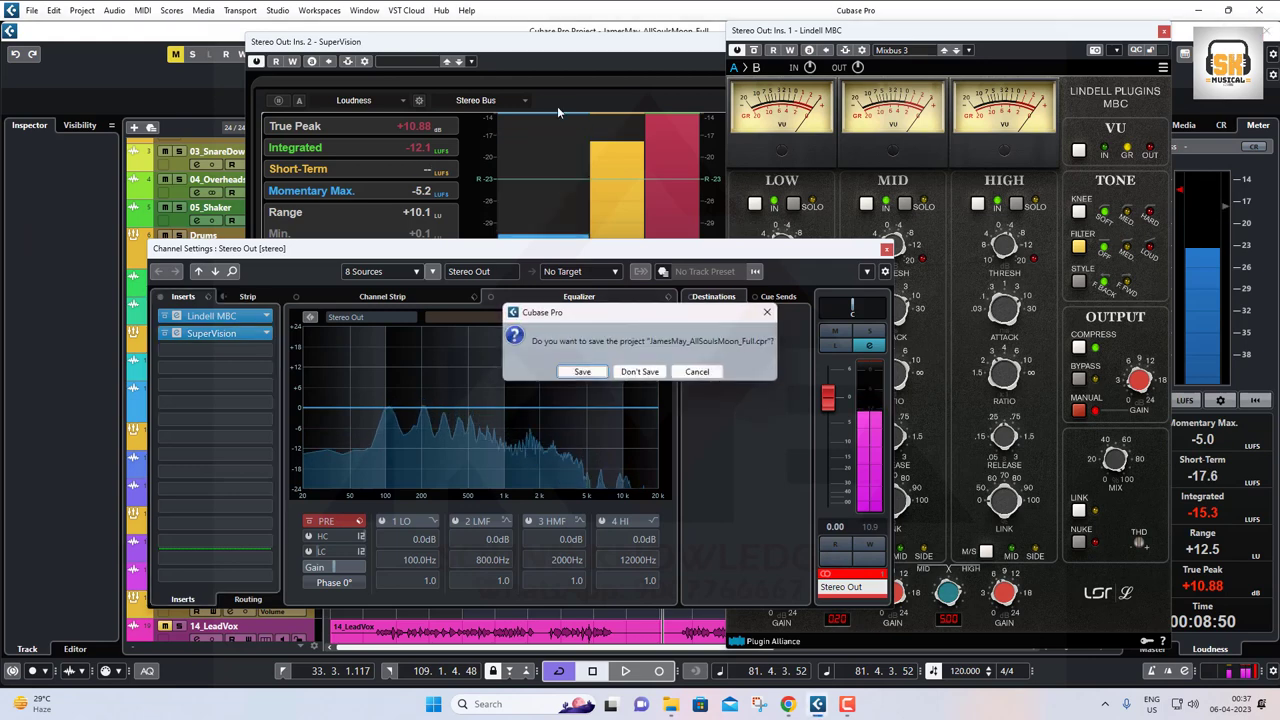
click(698, 372)
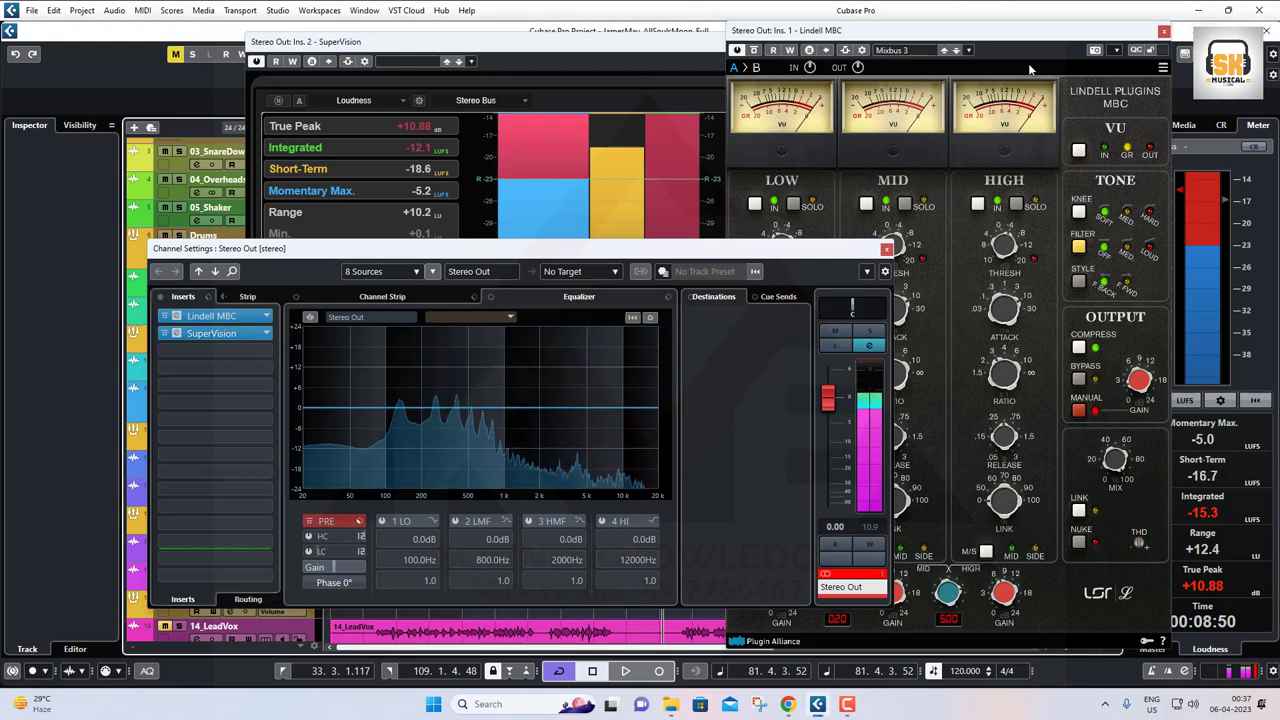
click(886, 248)
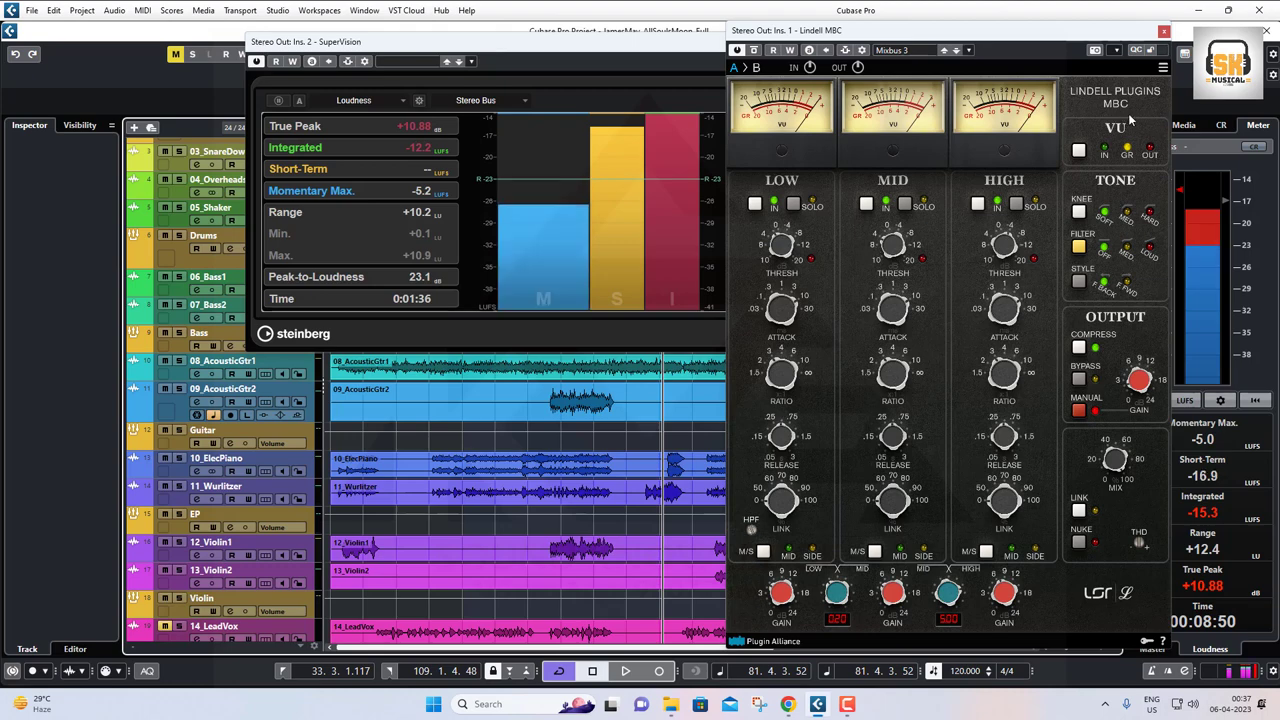
click(1163, 31)
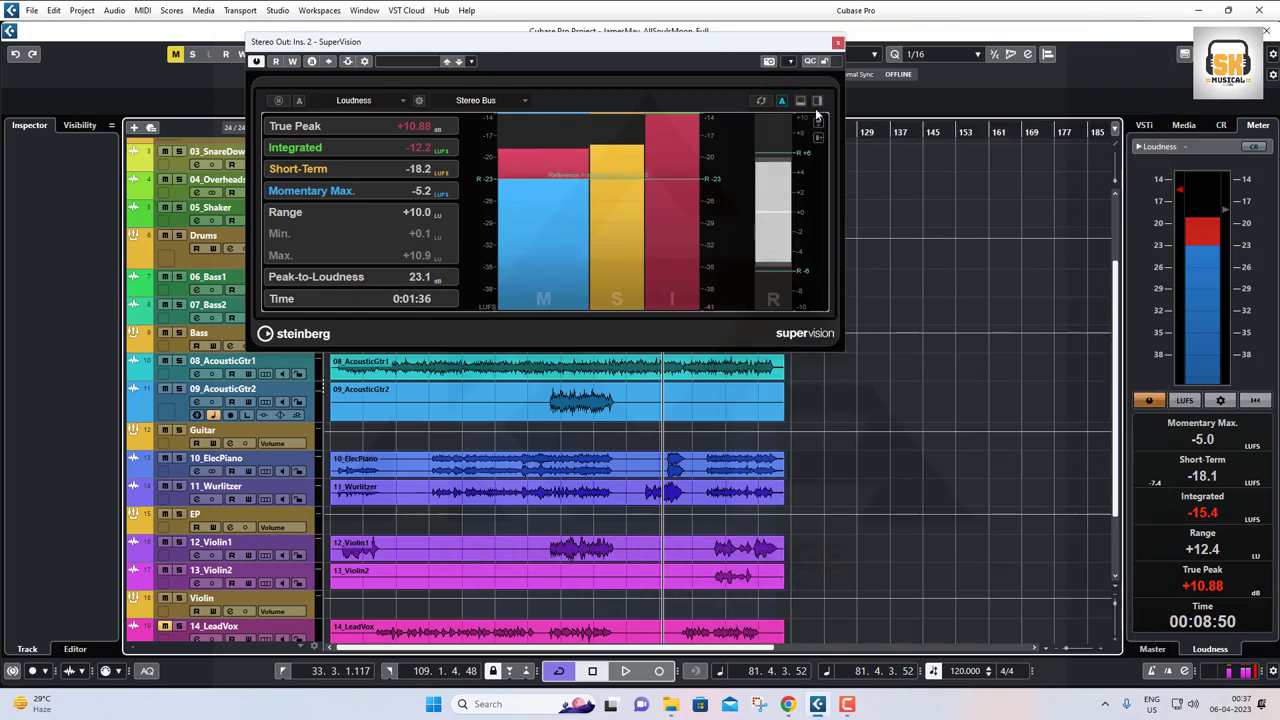
click(837, 42)
Look over all tracks in the project from the drums to the vocals, and select the Drums group track
scroll(213, 505, down, 3)
scroll(213, 505, up, 5)
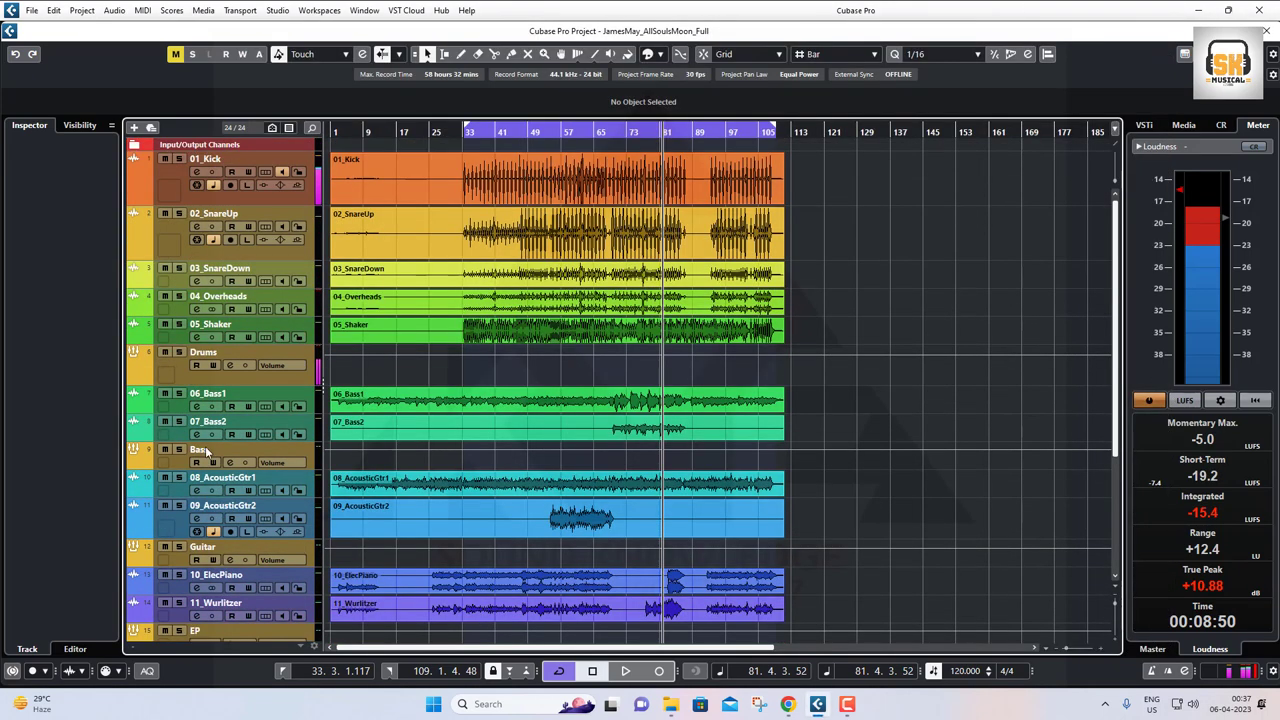
scroll(225, 408, down, 3)
scroll(225, 408, down, 2)
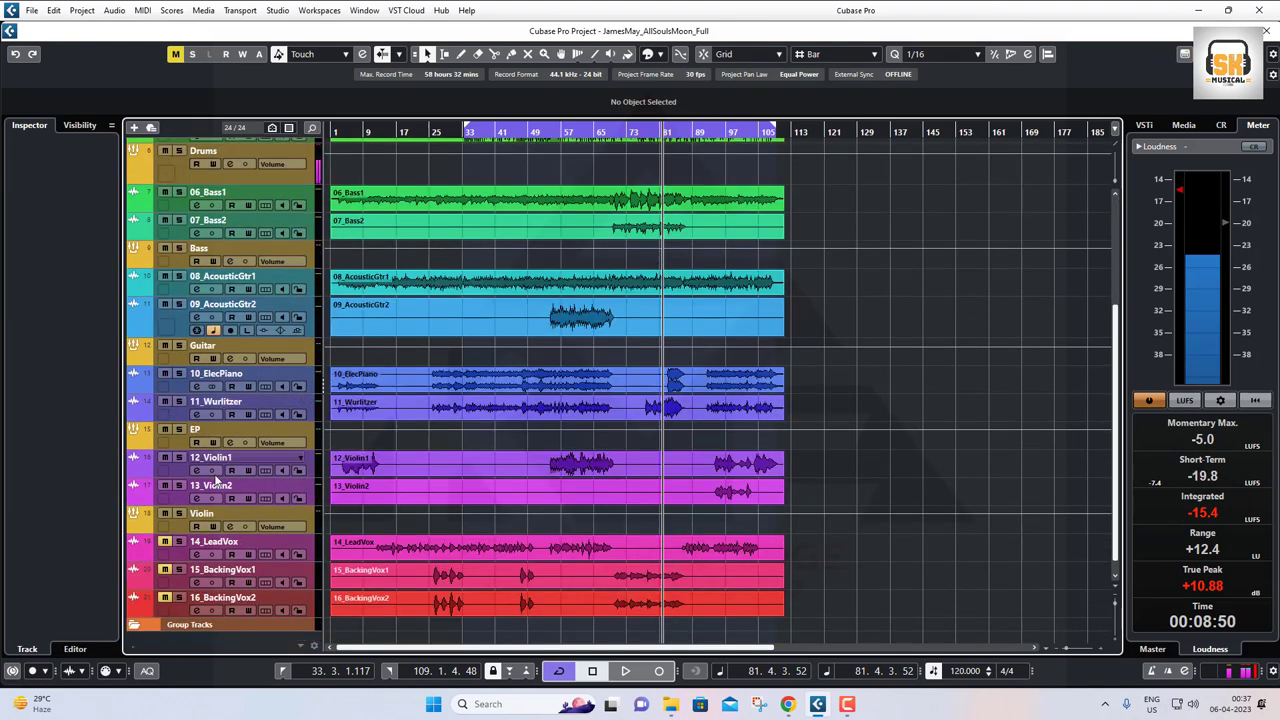
scroll(215, 433, up, 5)
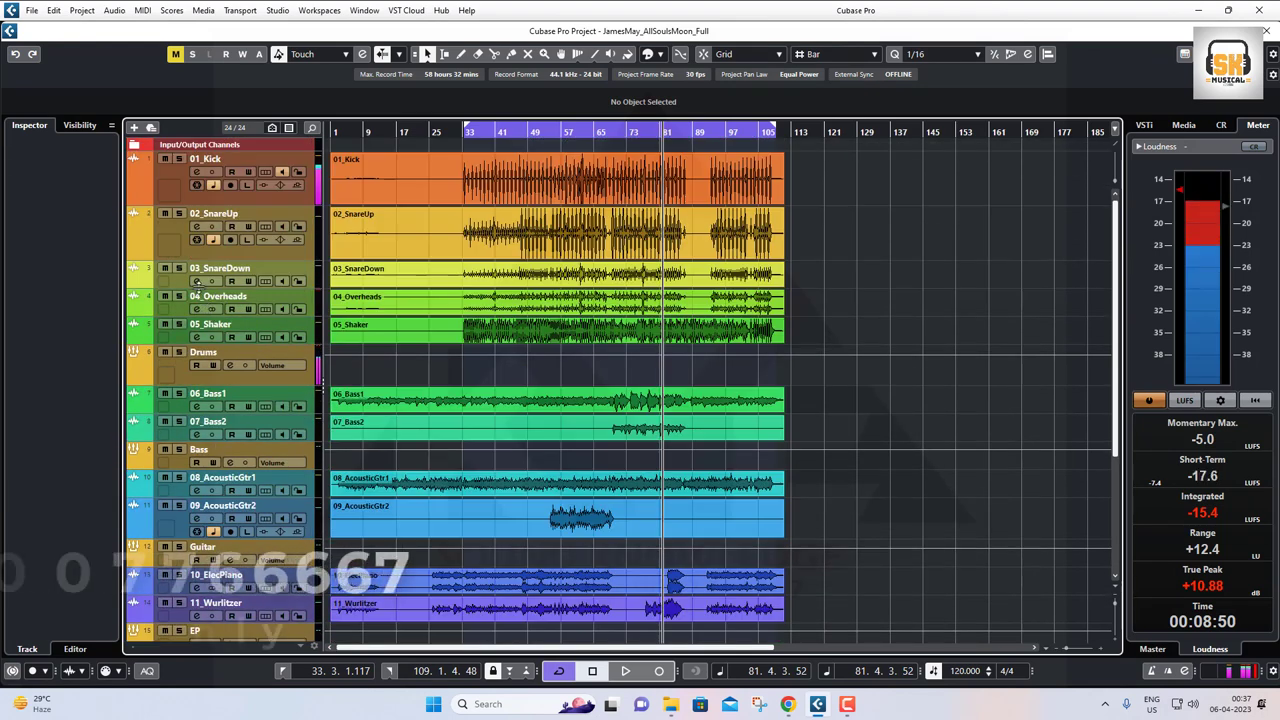
click(282, 379)
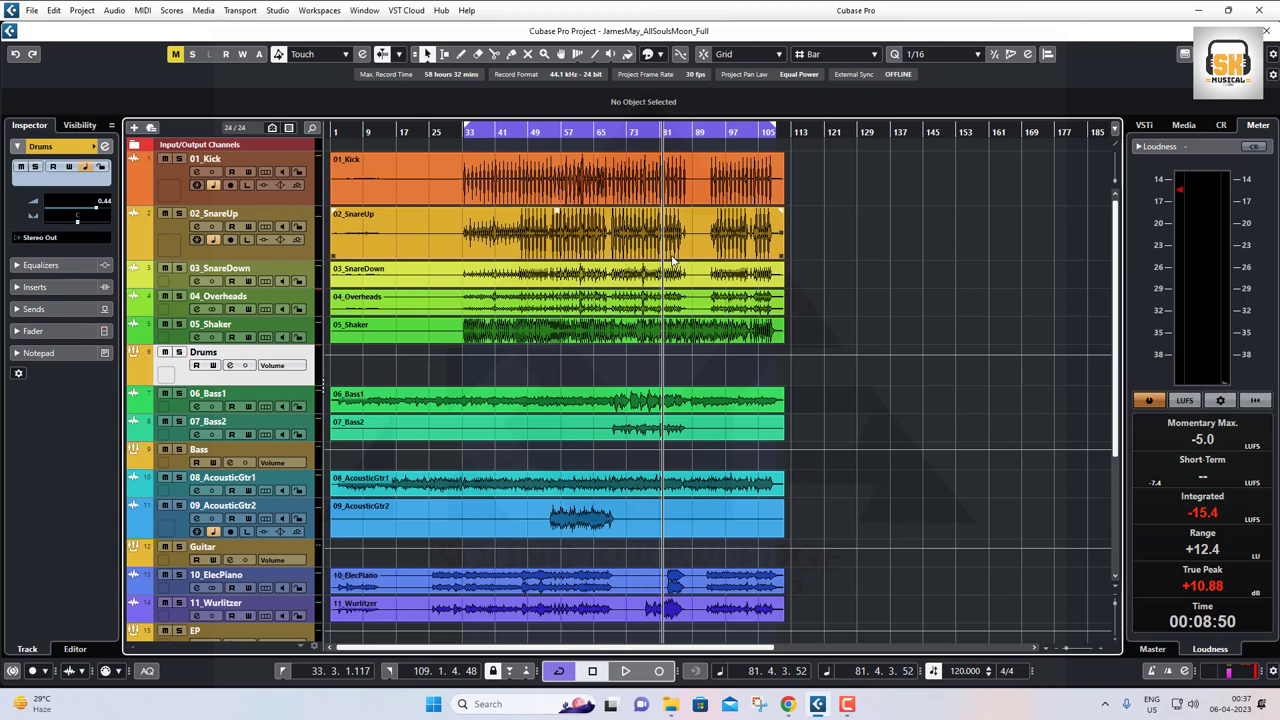
Reopen the Stereo Out channel settings from the MixConsole and place the Lindell MBC window clear of the mixer's loudness meter
key(F3)
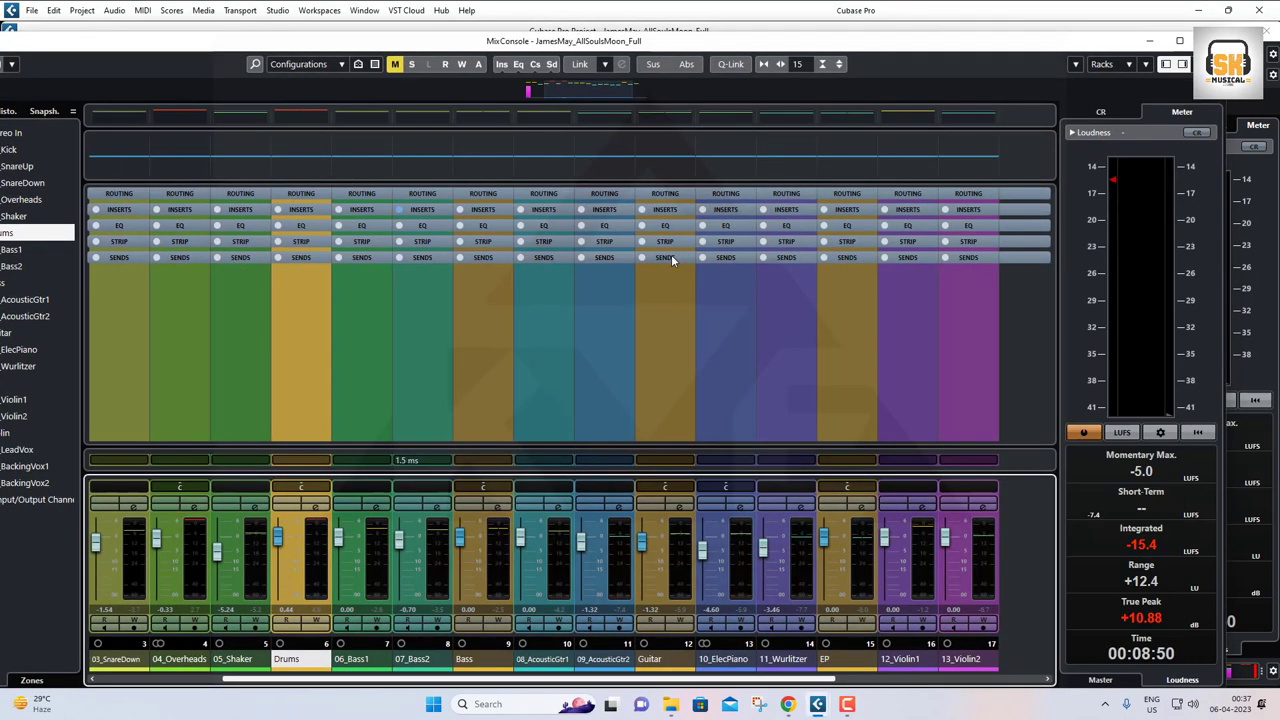
drag(826, 680, 1032, 676)
click(984, 508)
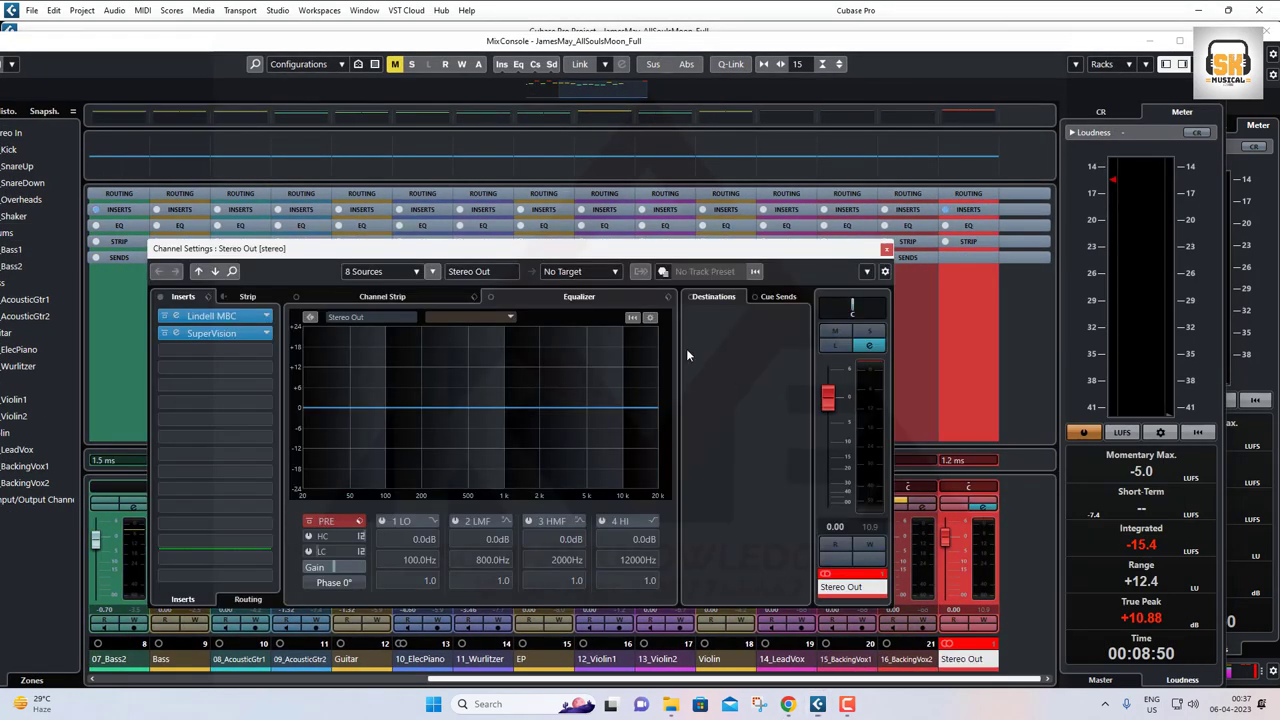
click(175, 337)
click(838, 18)
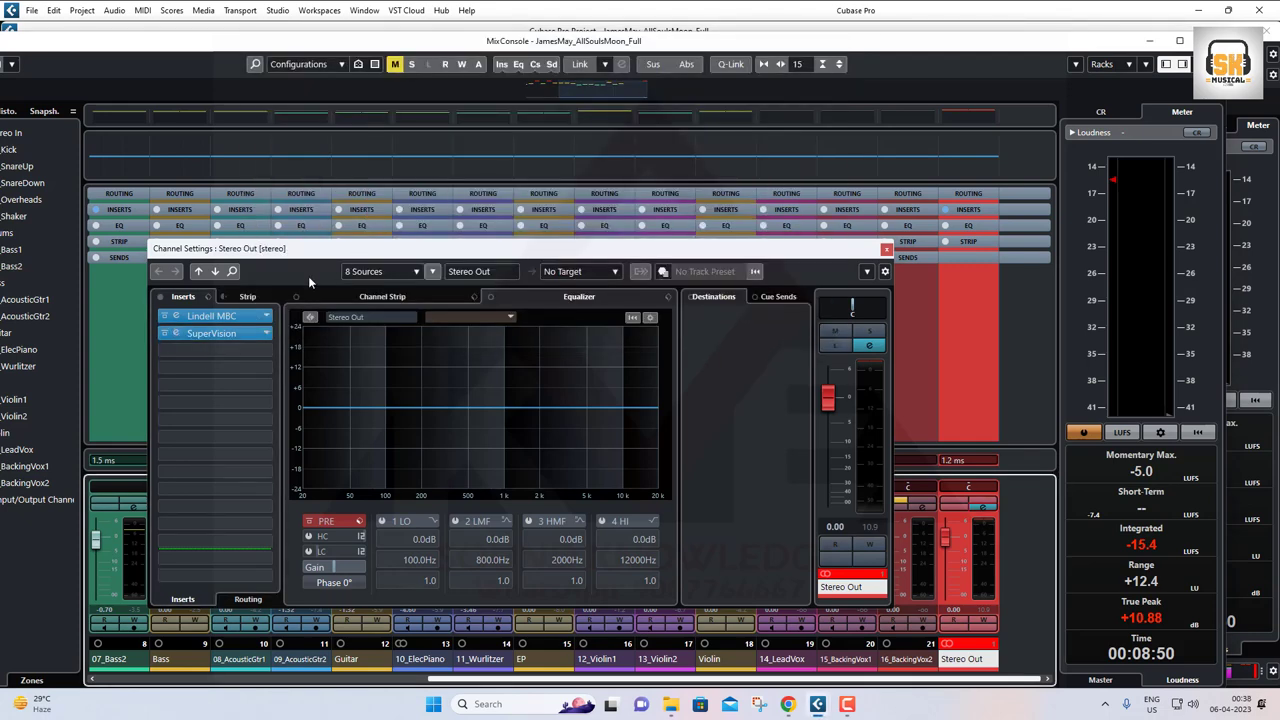
click(176, 316)
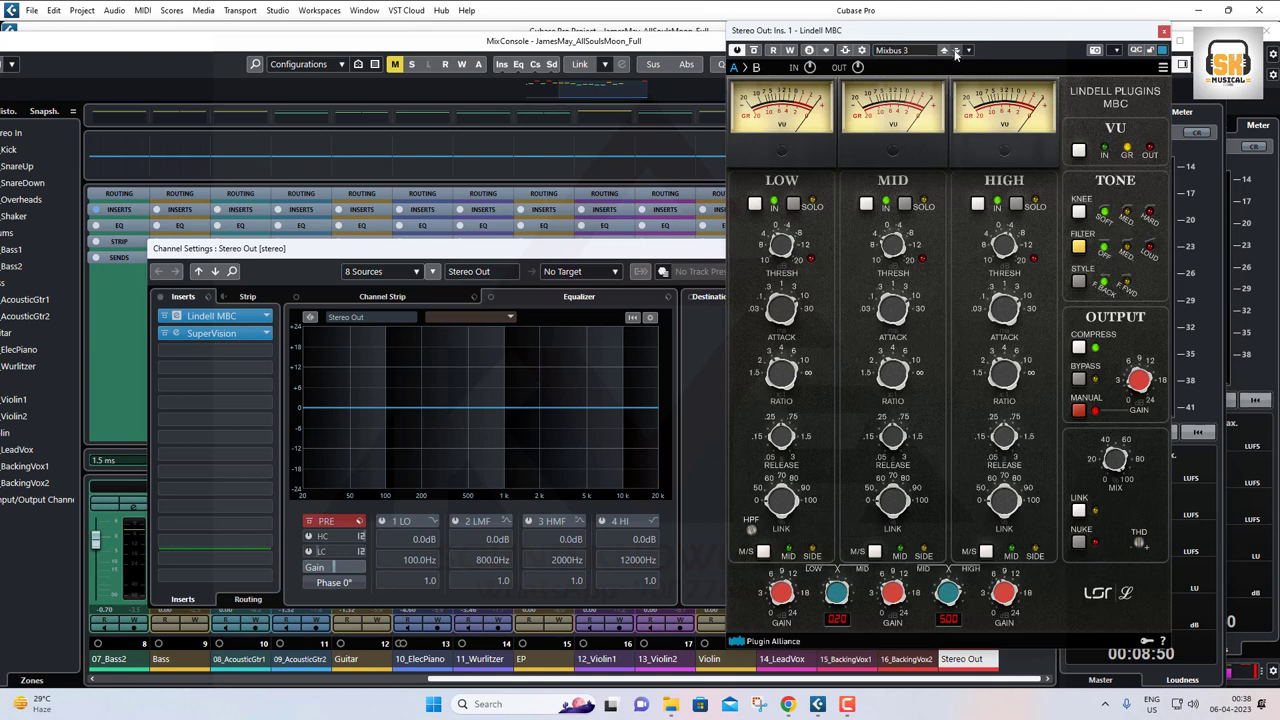
drag(958, 37, 742, 40)
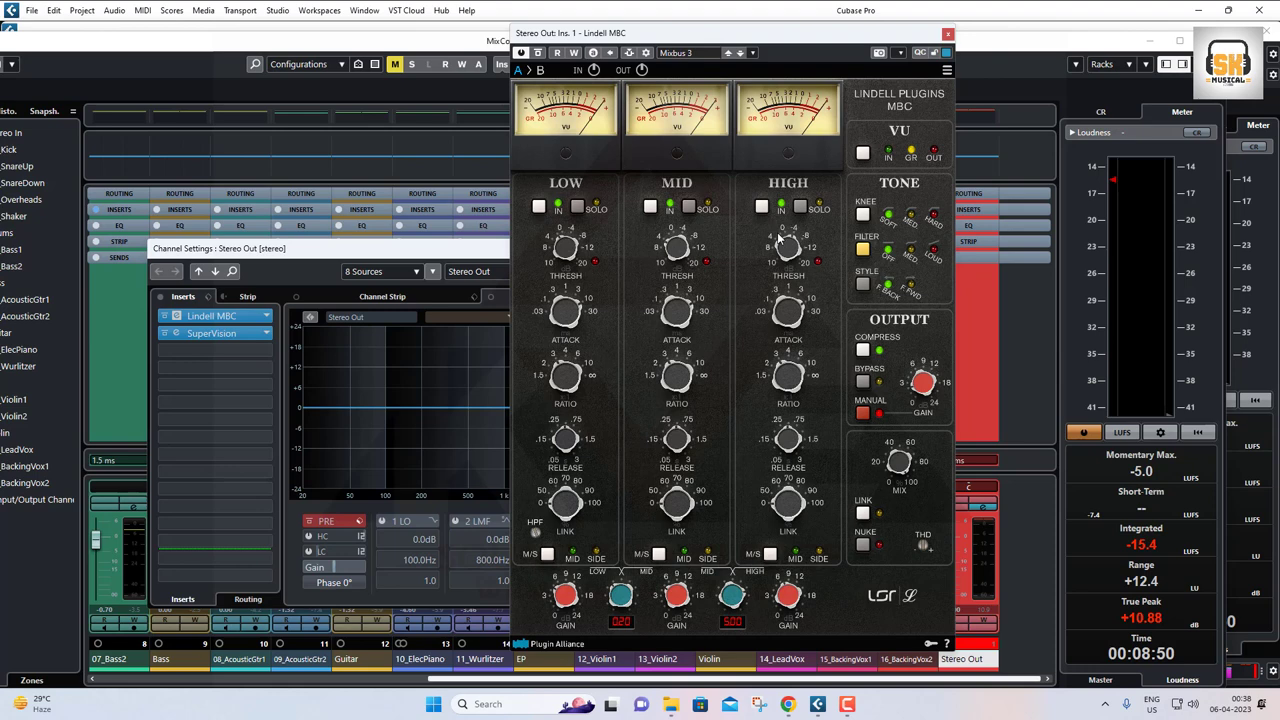
Solo the Mid band in Lindell MBC and play the mix to hear that band alone
key(space)
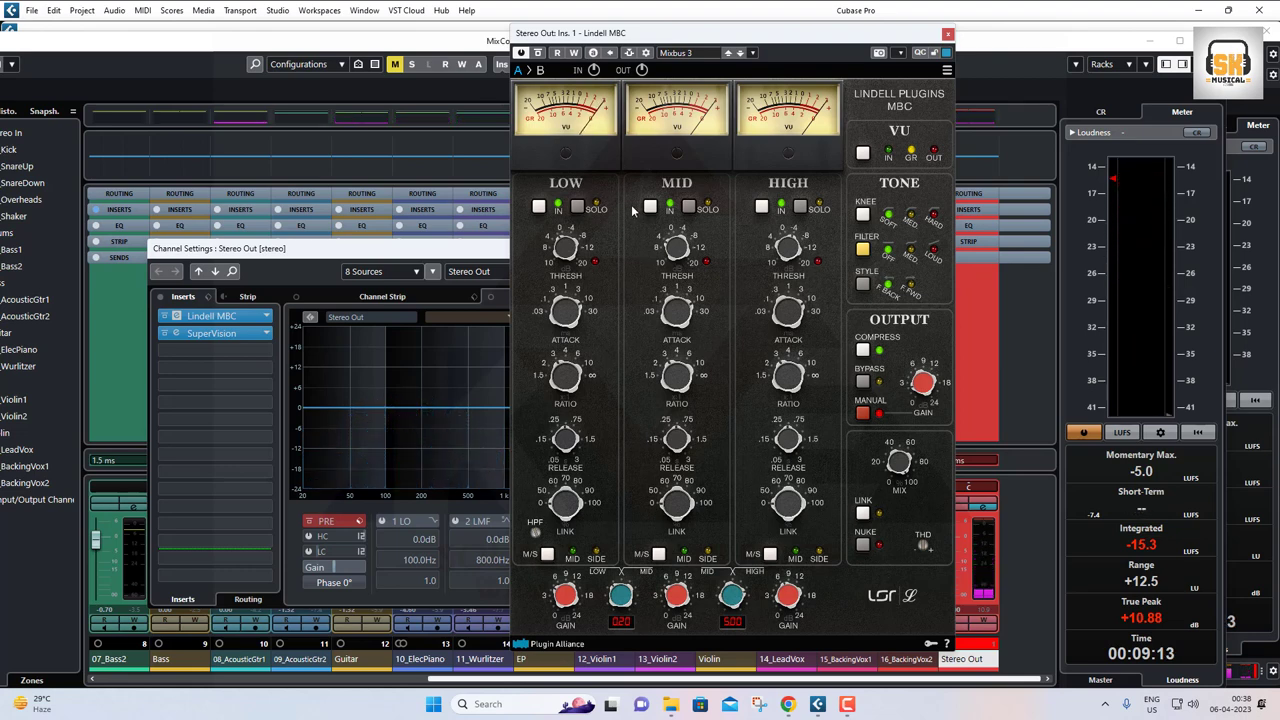
click(688, 208)
key(space)
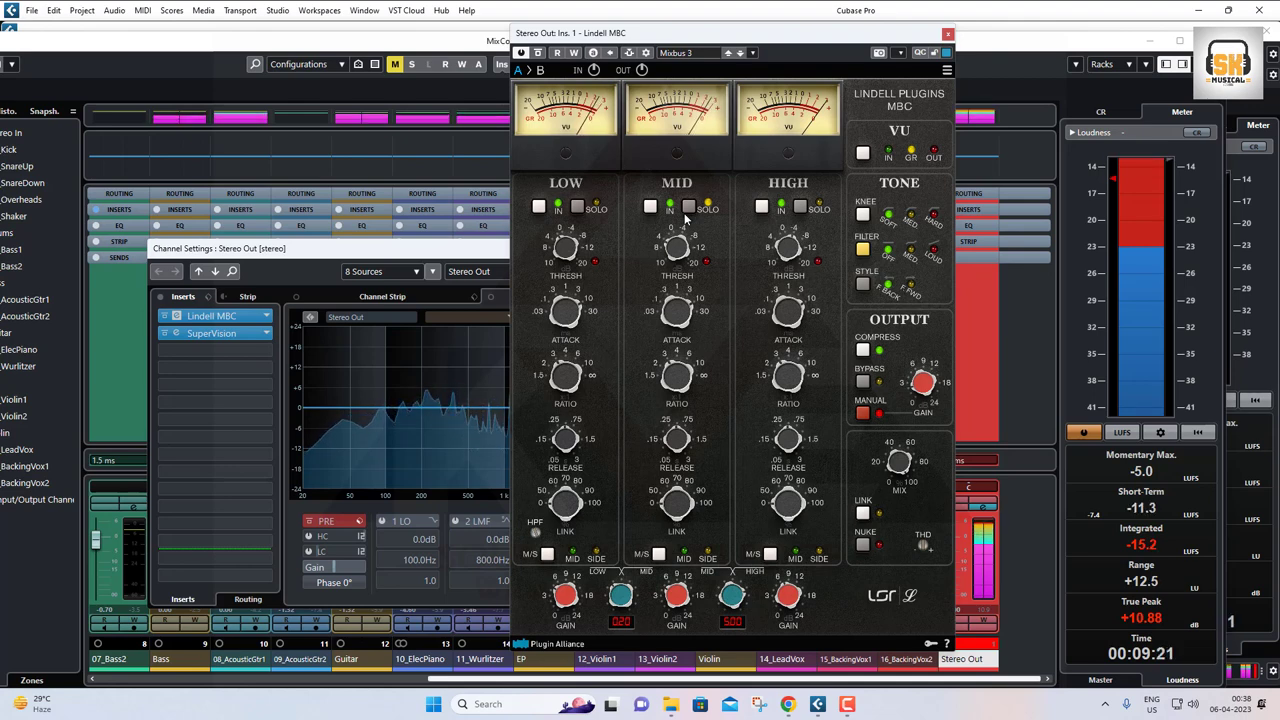
key(space)
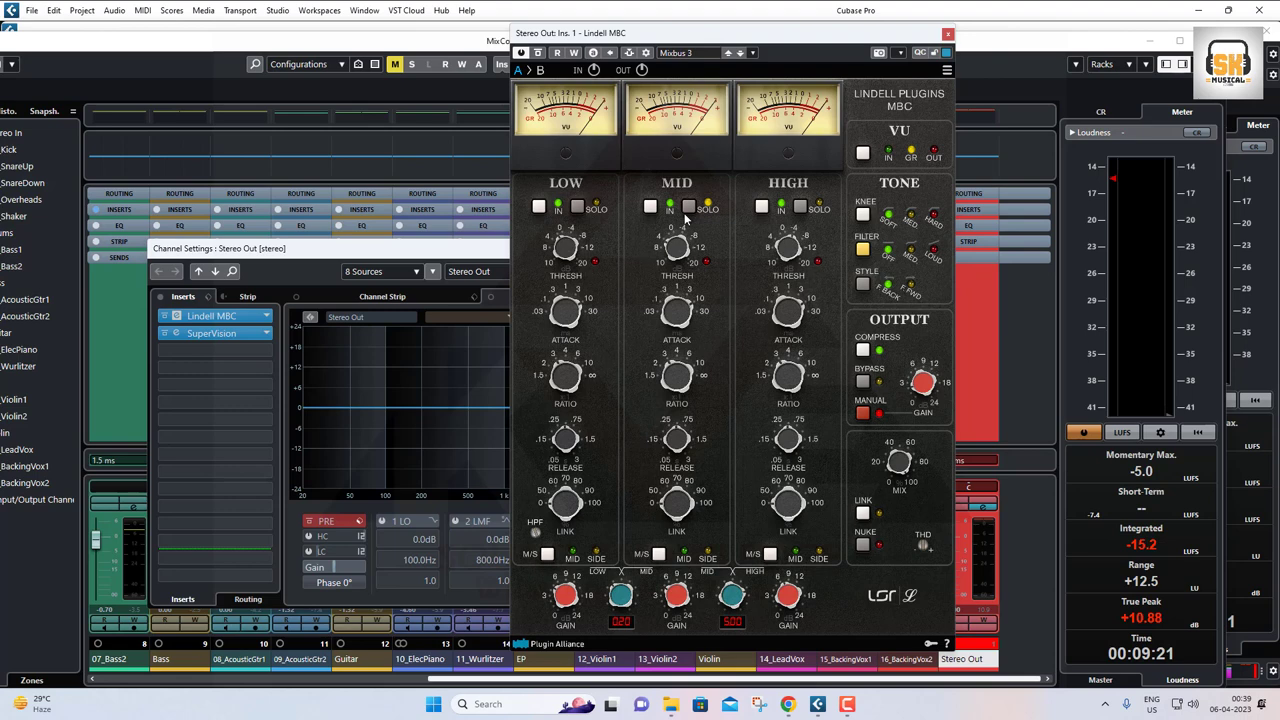
Close Lindell MBC and the MixConsole, and move the Stereo Out channel settings off the track list
click(947, 34)
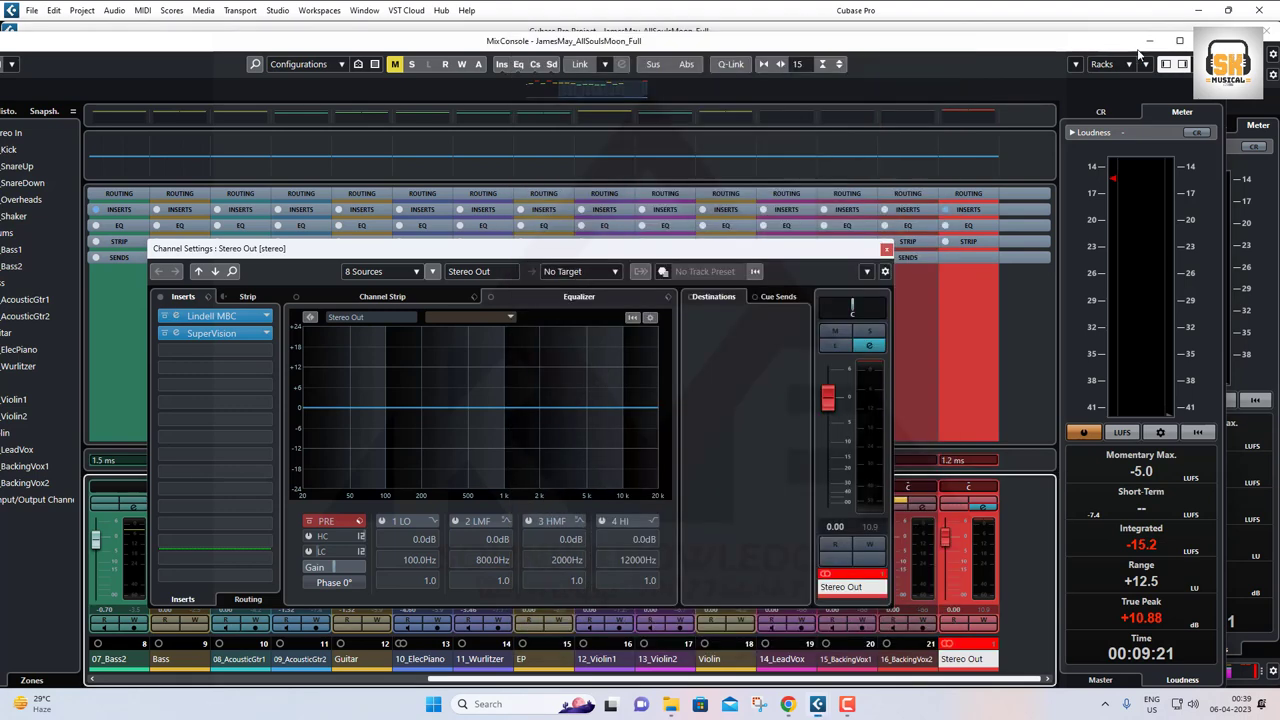
click(1180, 40)
drag(320, 263, 602, 294)
Select the 02_SnareUp track and close its channel settings to leave the project window clear
click(220, 377)
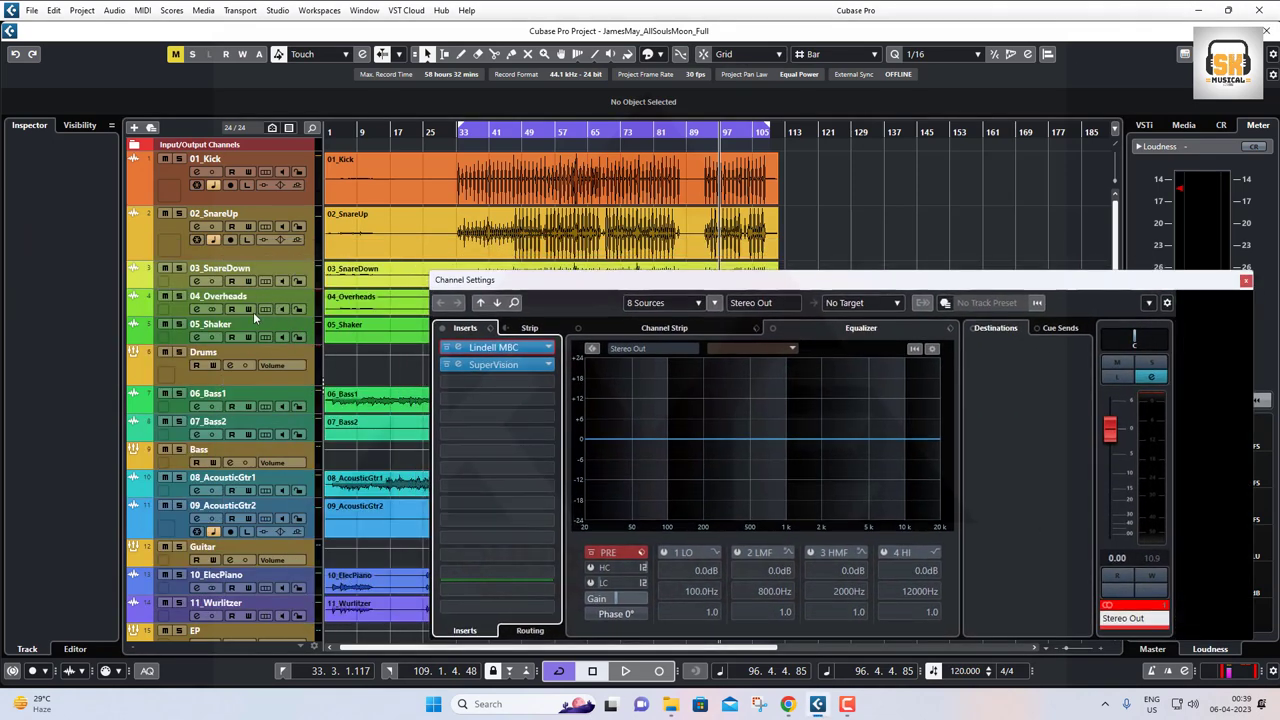
click(297, 252)
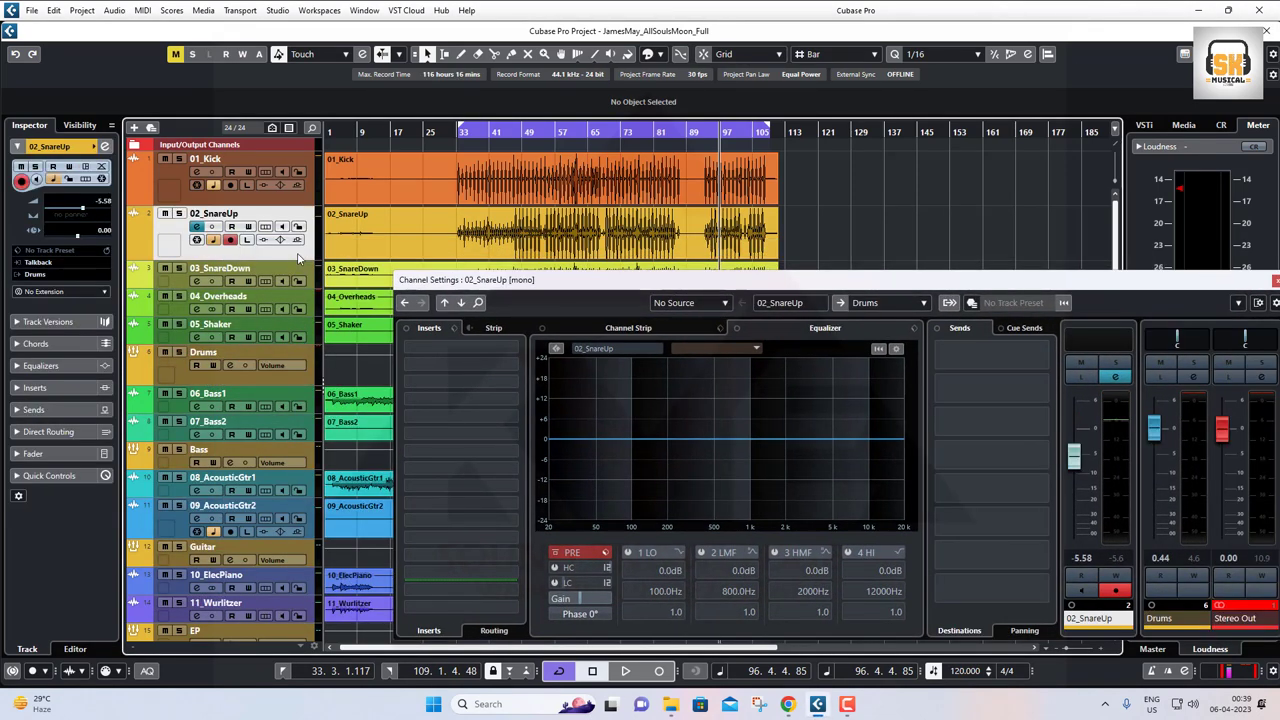
drag(1020, 287, 790, 217)
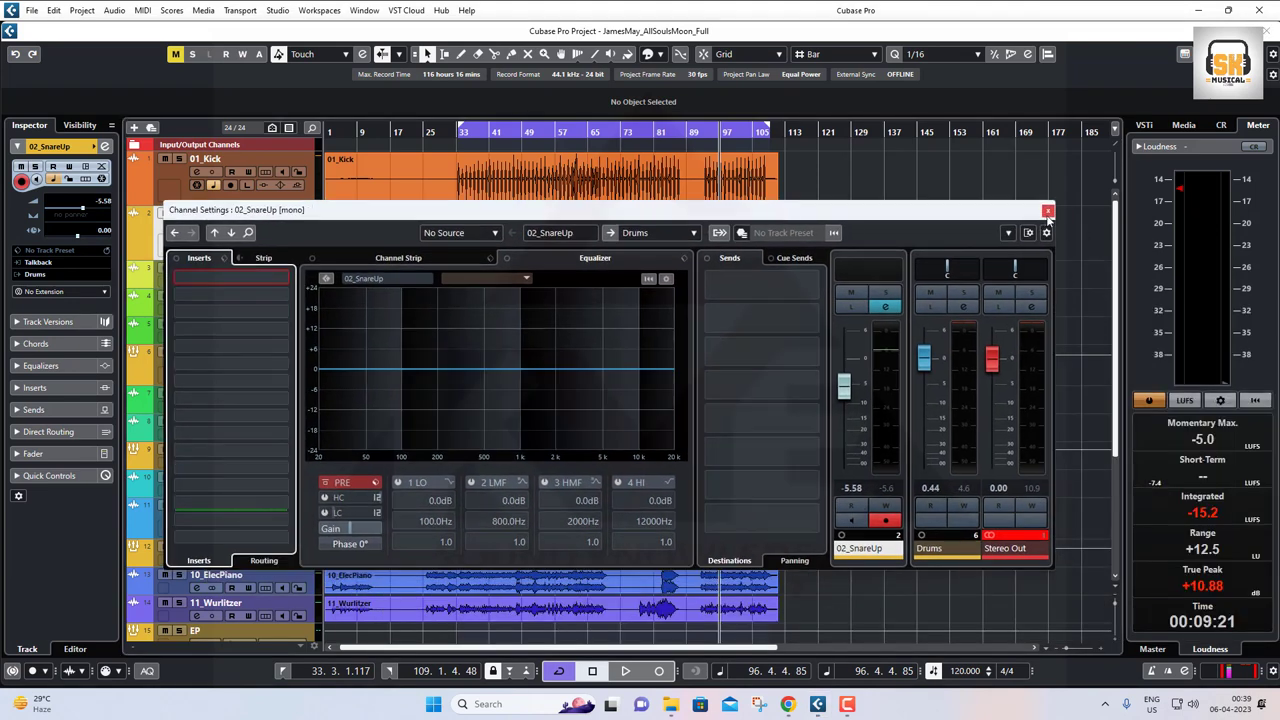
click(1047, 212)
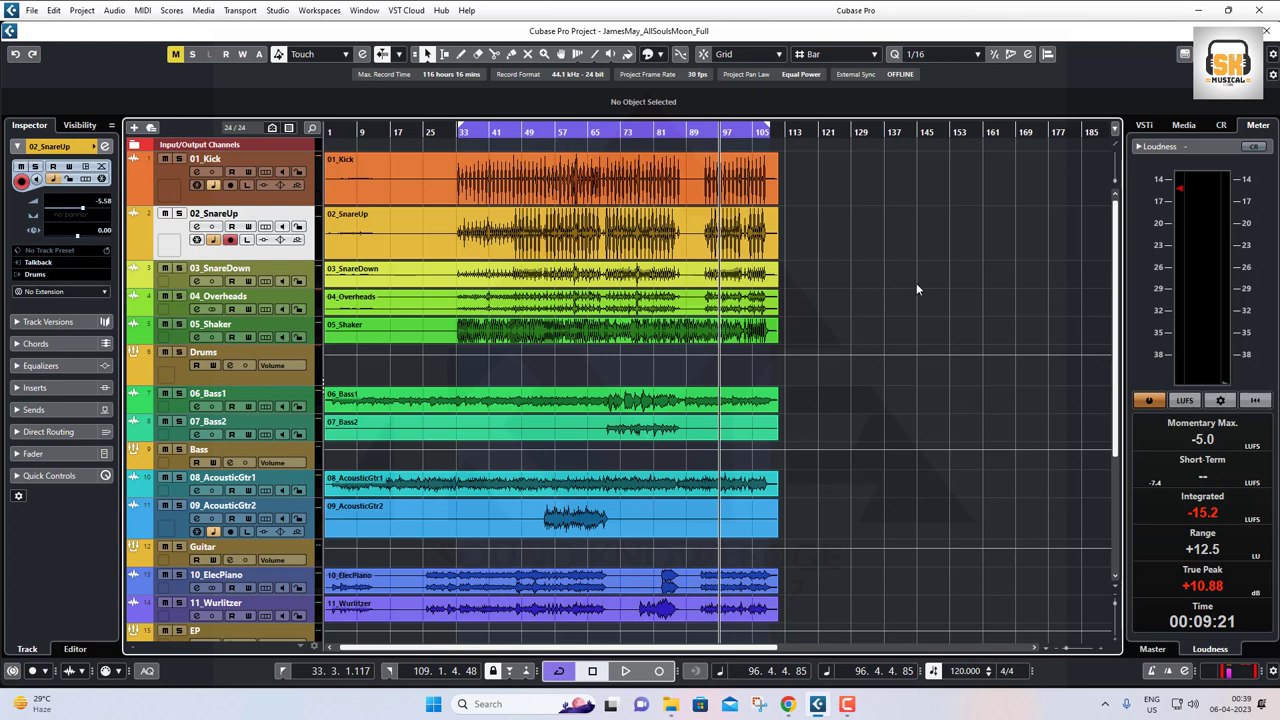